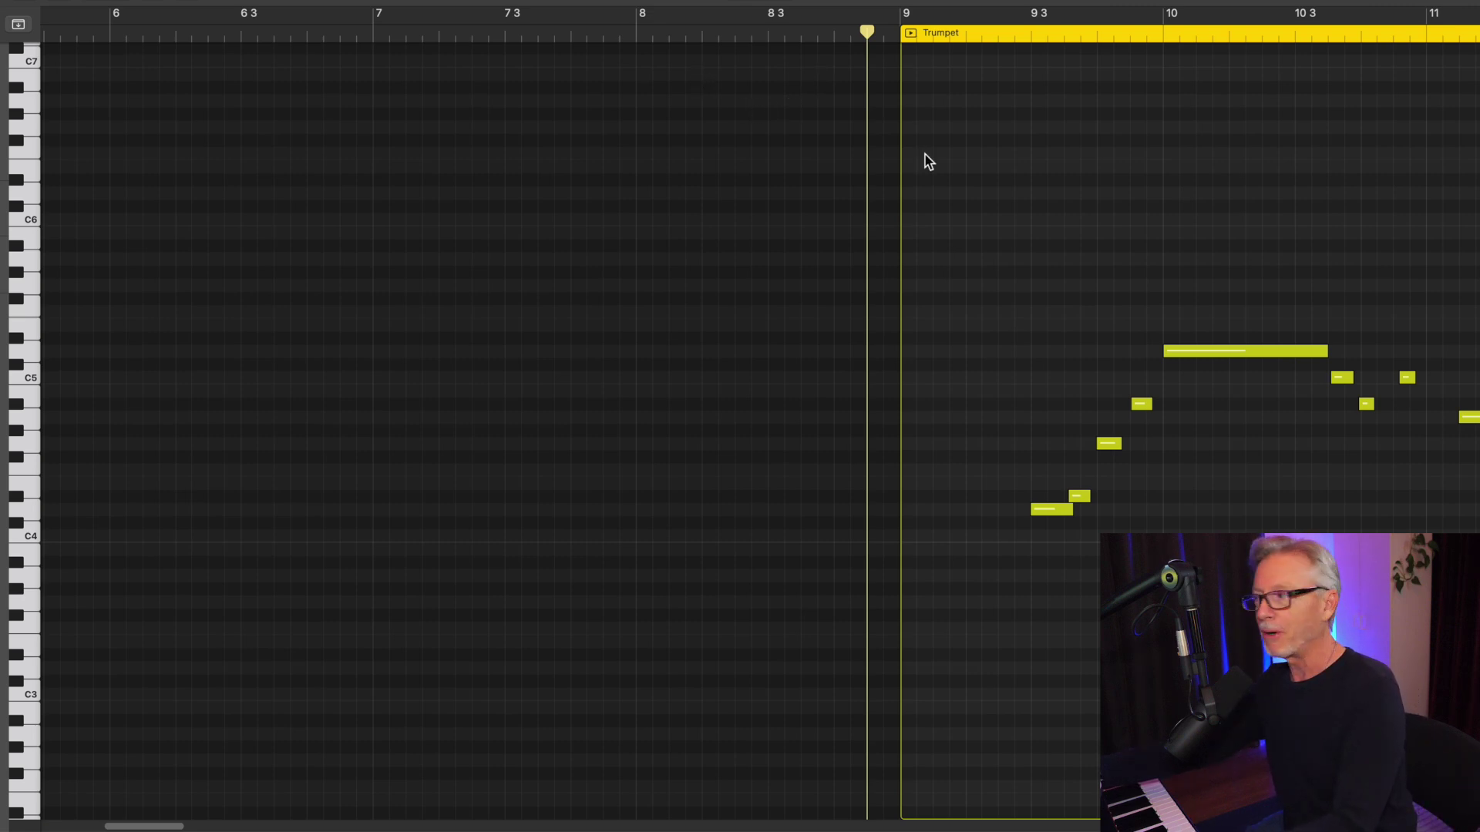
Play the Trumpet melody from bar 9 through to its long closing note at bar 18
key("space")
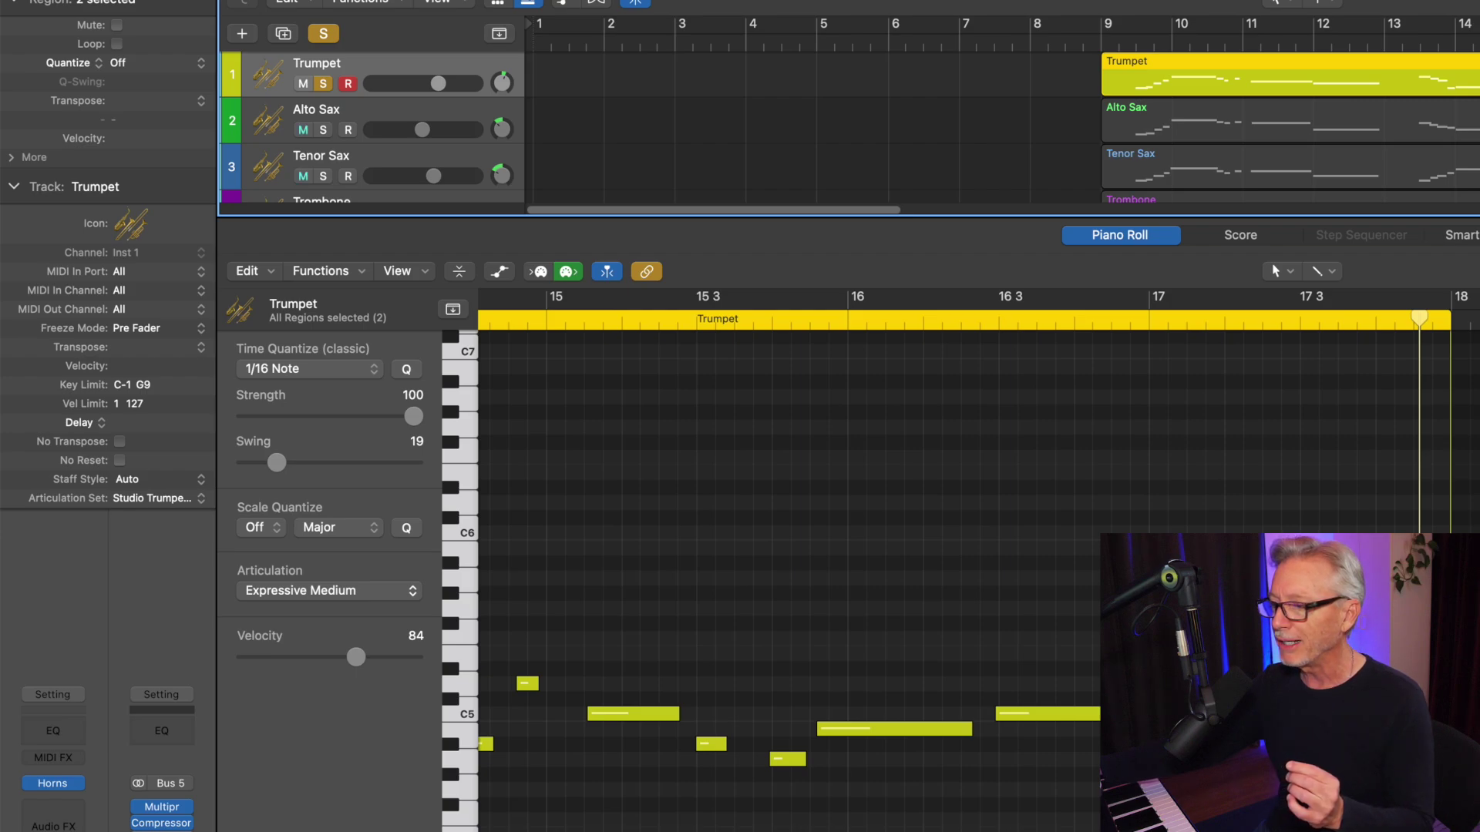
Scroll the piano roll back to bar 9, where the Trumpet's rising phrase from C4 begins
scroll(848, 578, "down", 4)
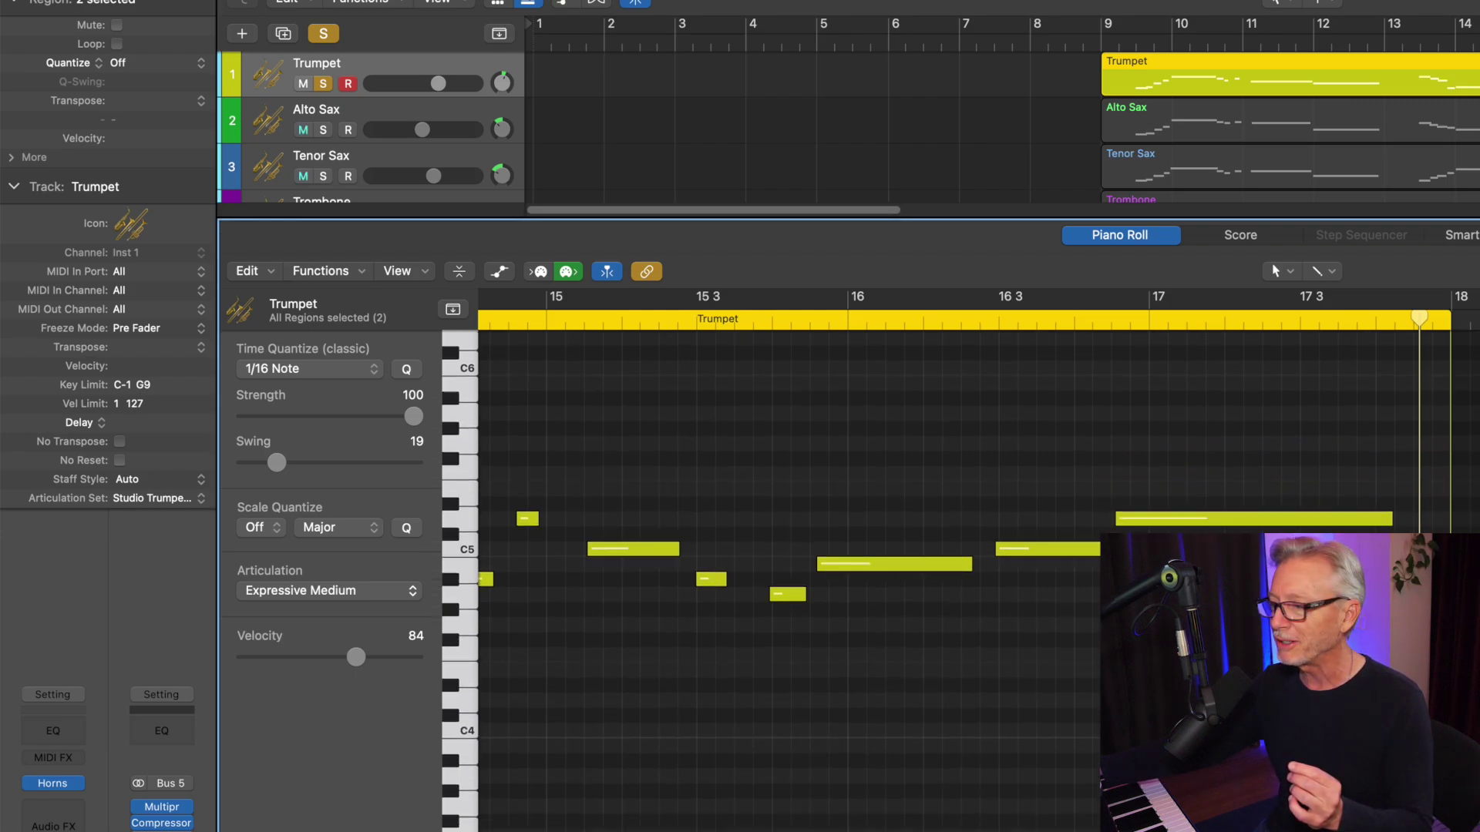
scroll(848, 578, "left", 15)
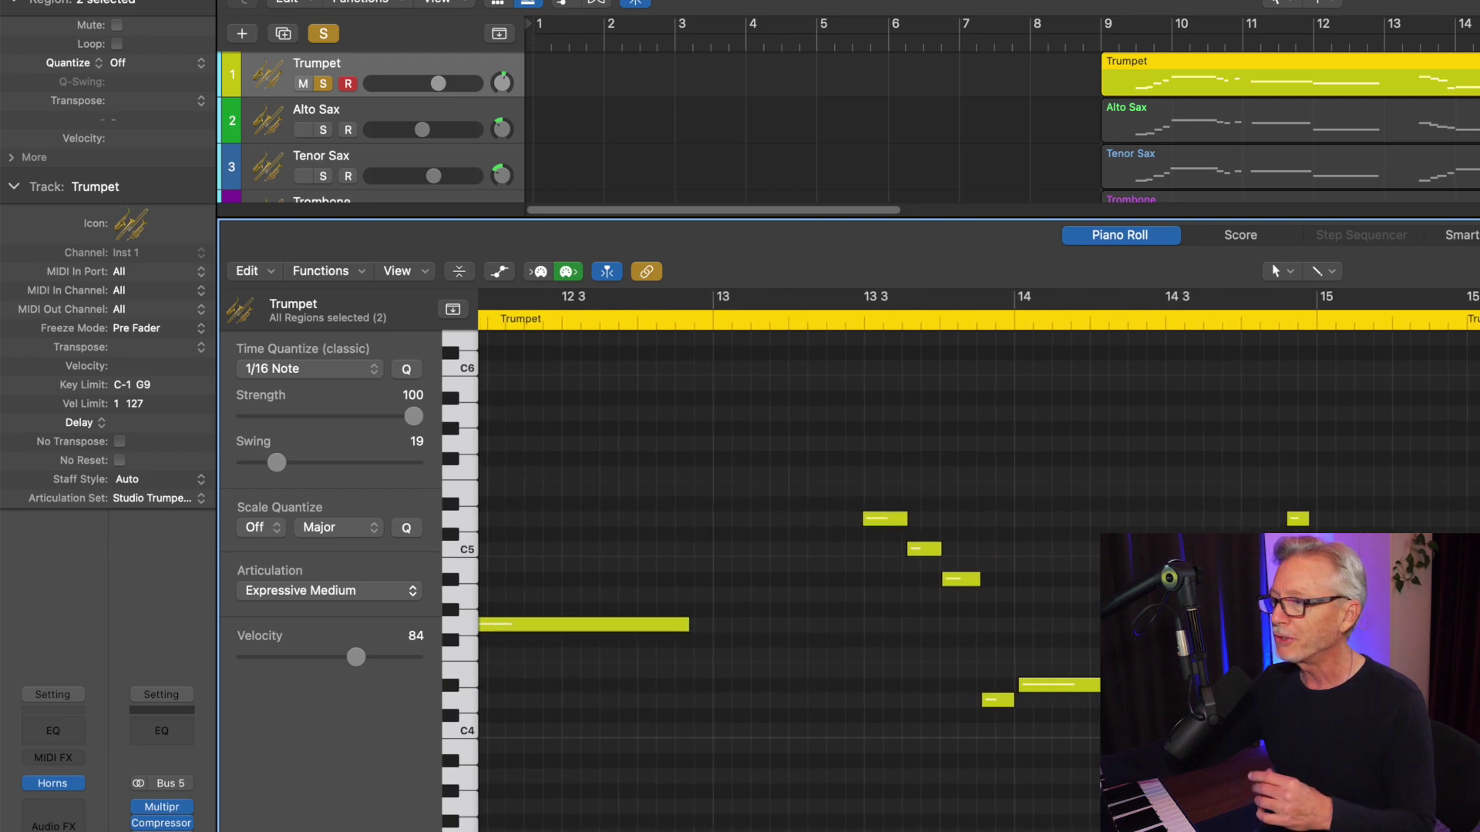
scroll(848, 578, "left", 3)
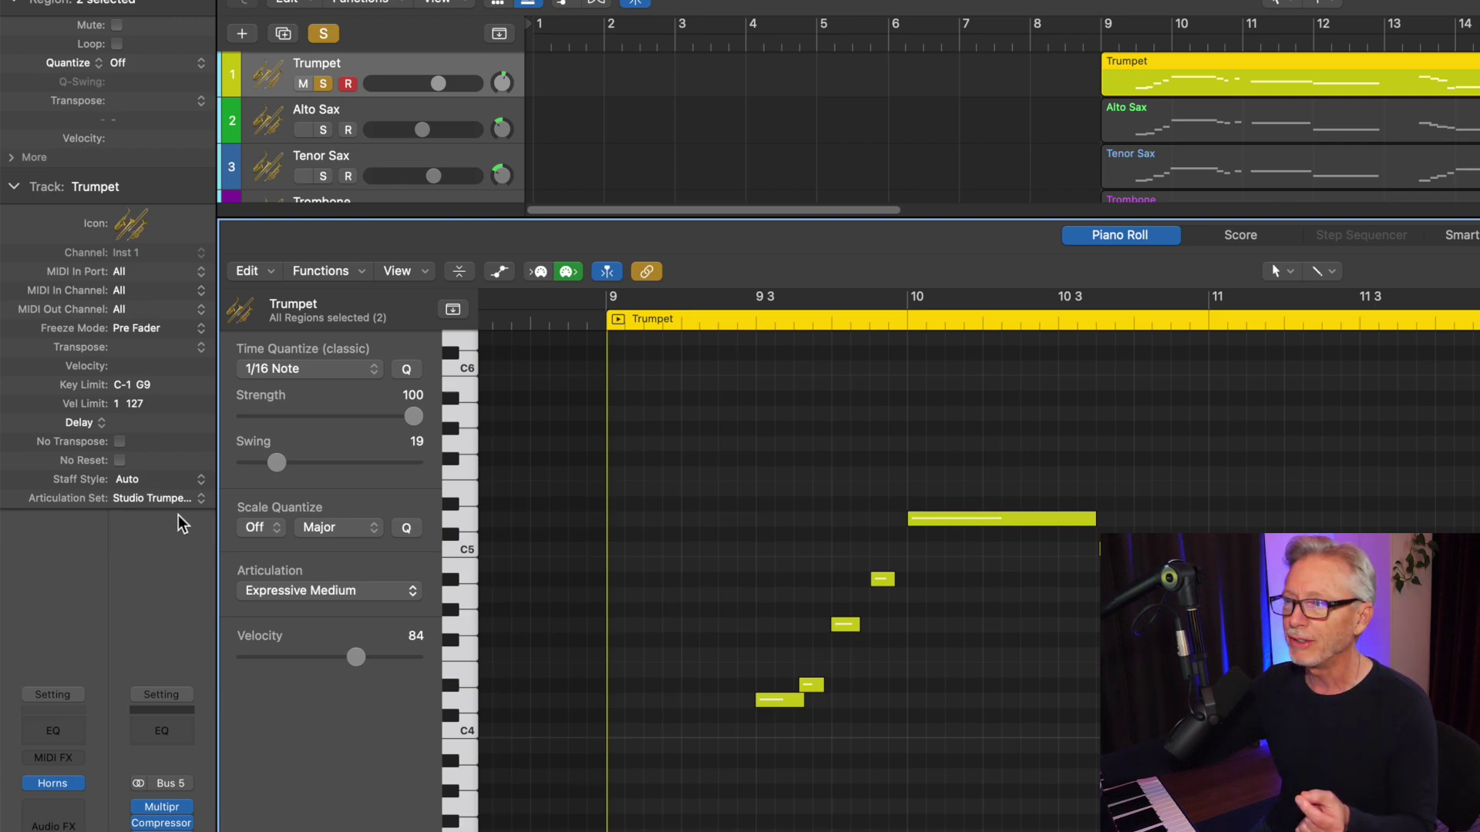
left_click(203, 499)
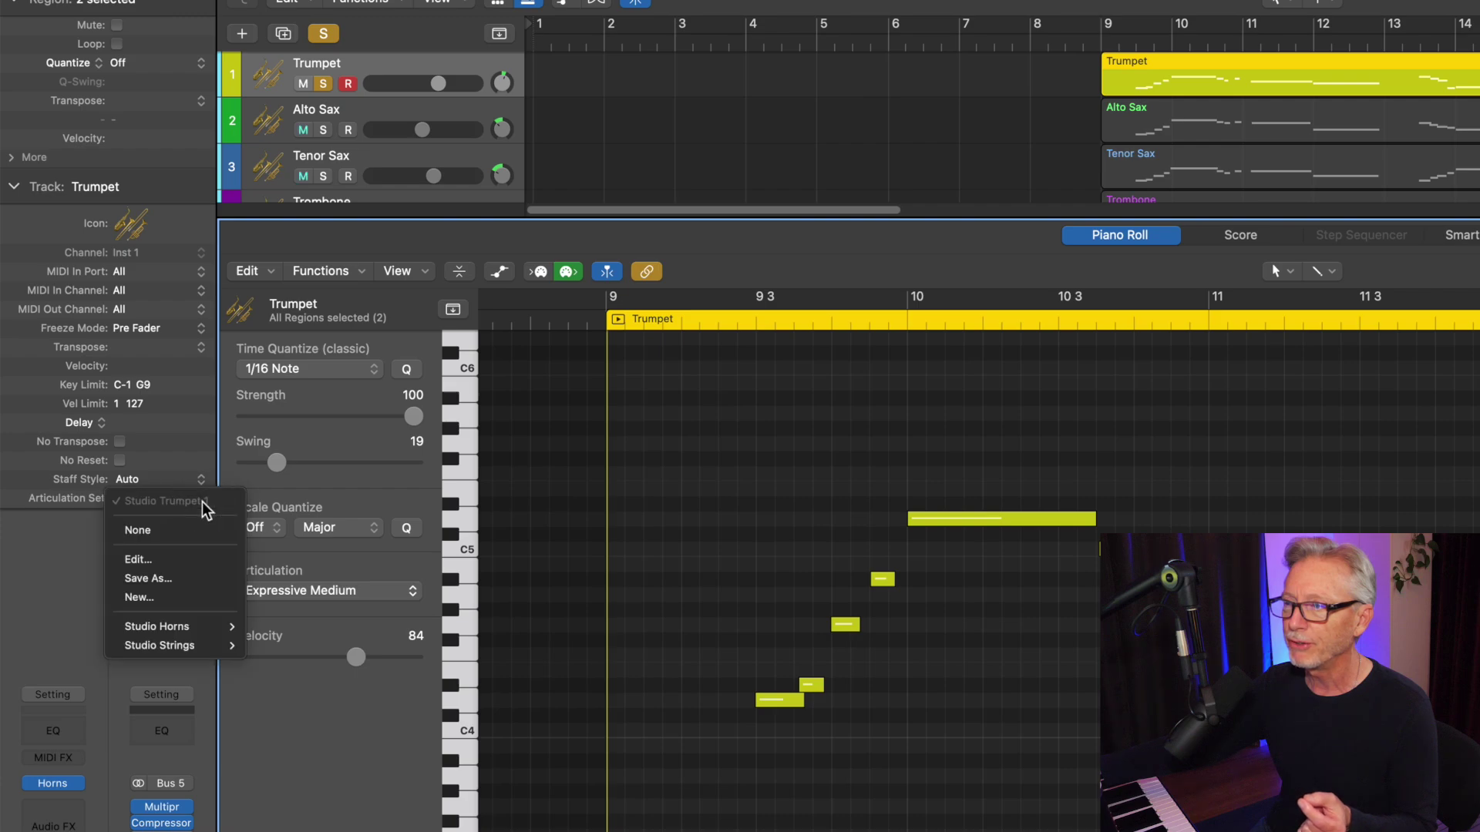
mouse_move(208, 626)
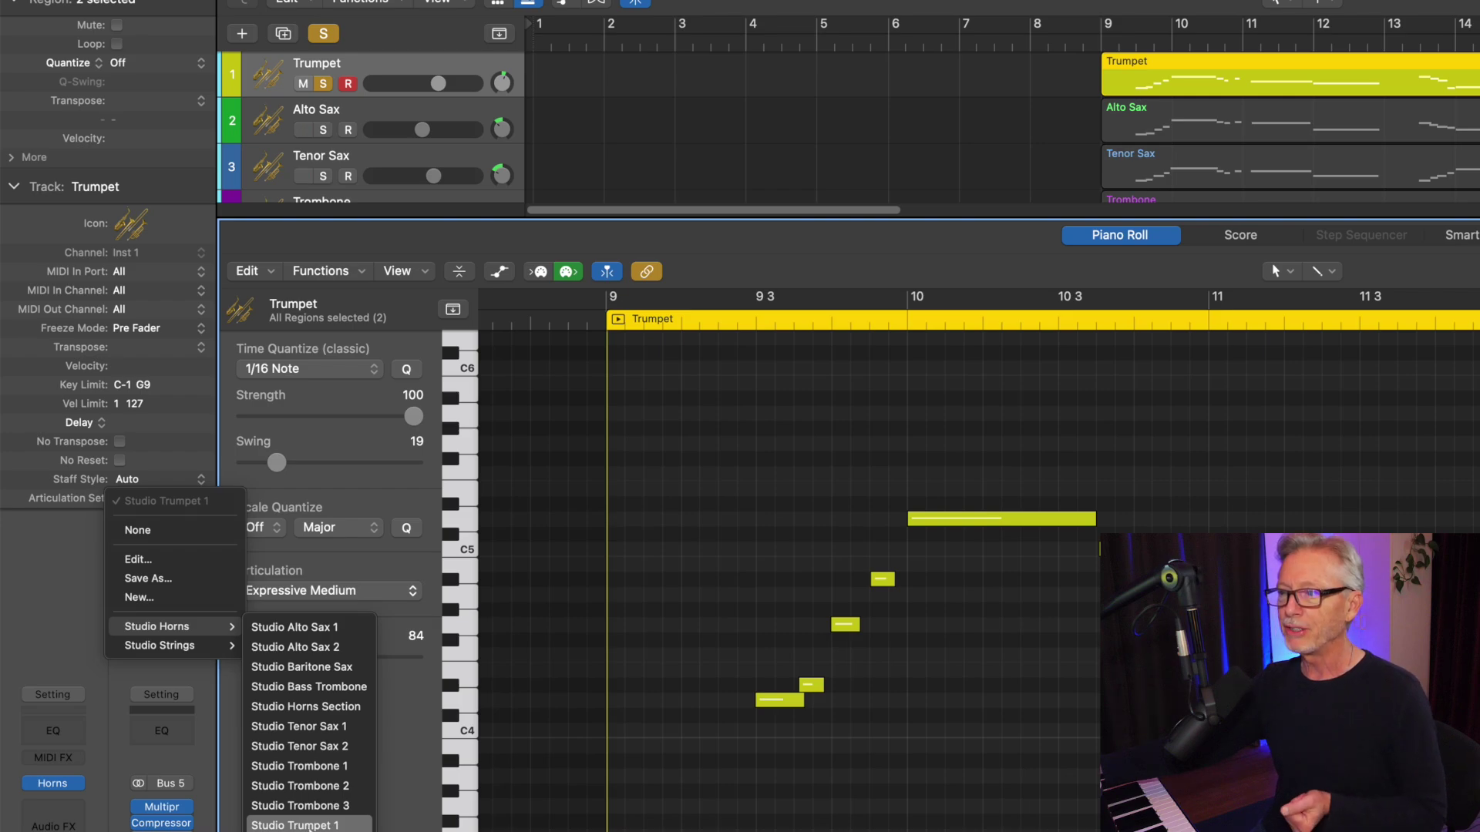
left_click(417, 821)
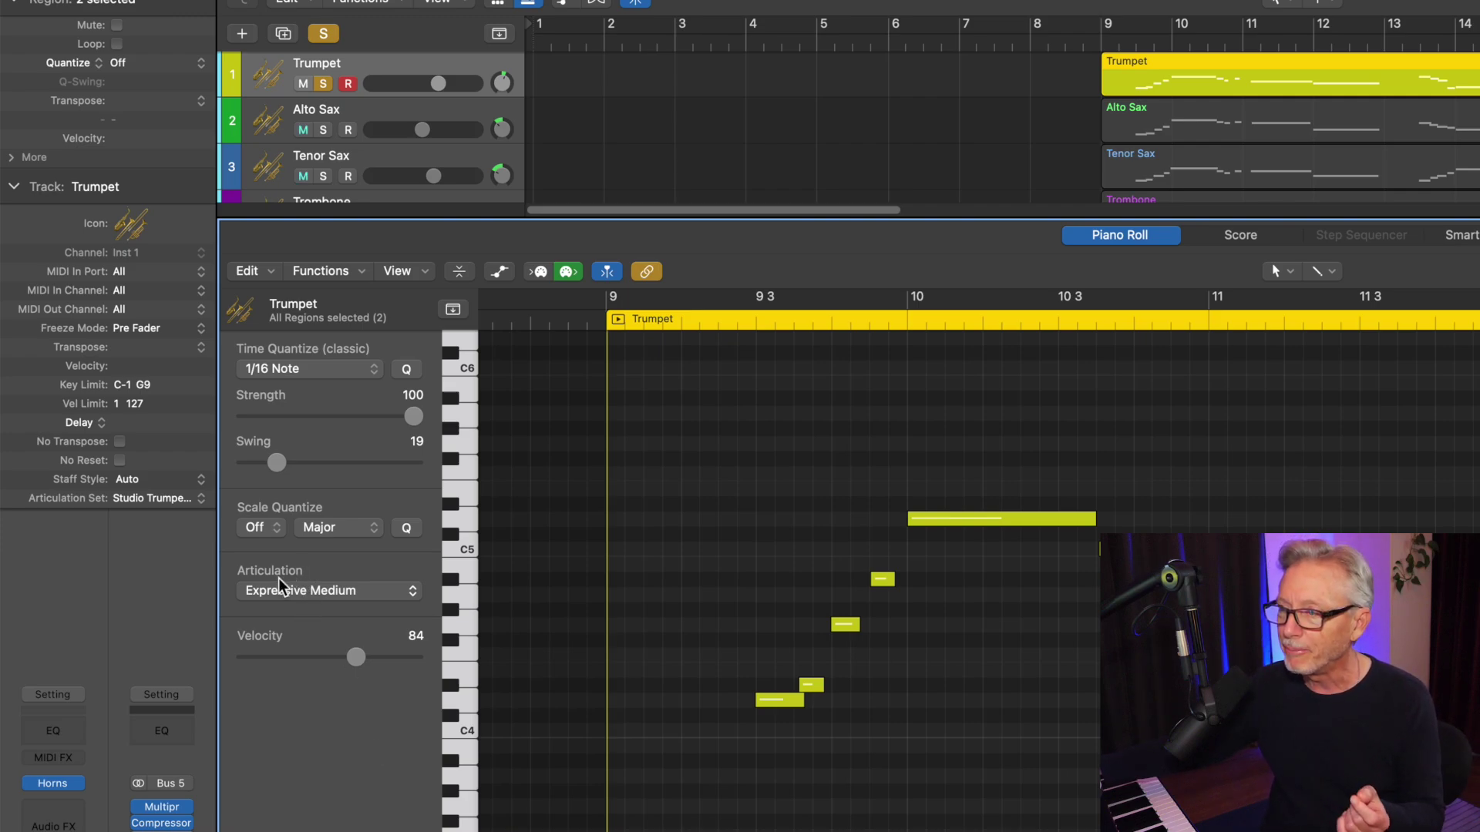
left_click(356, 597)
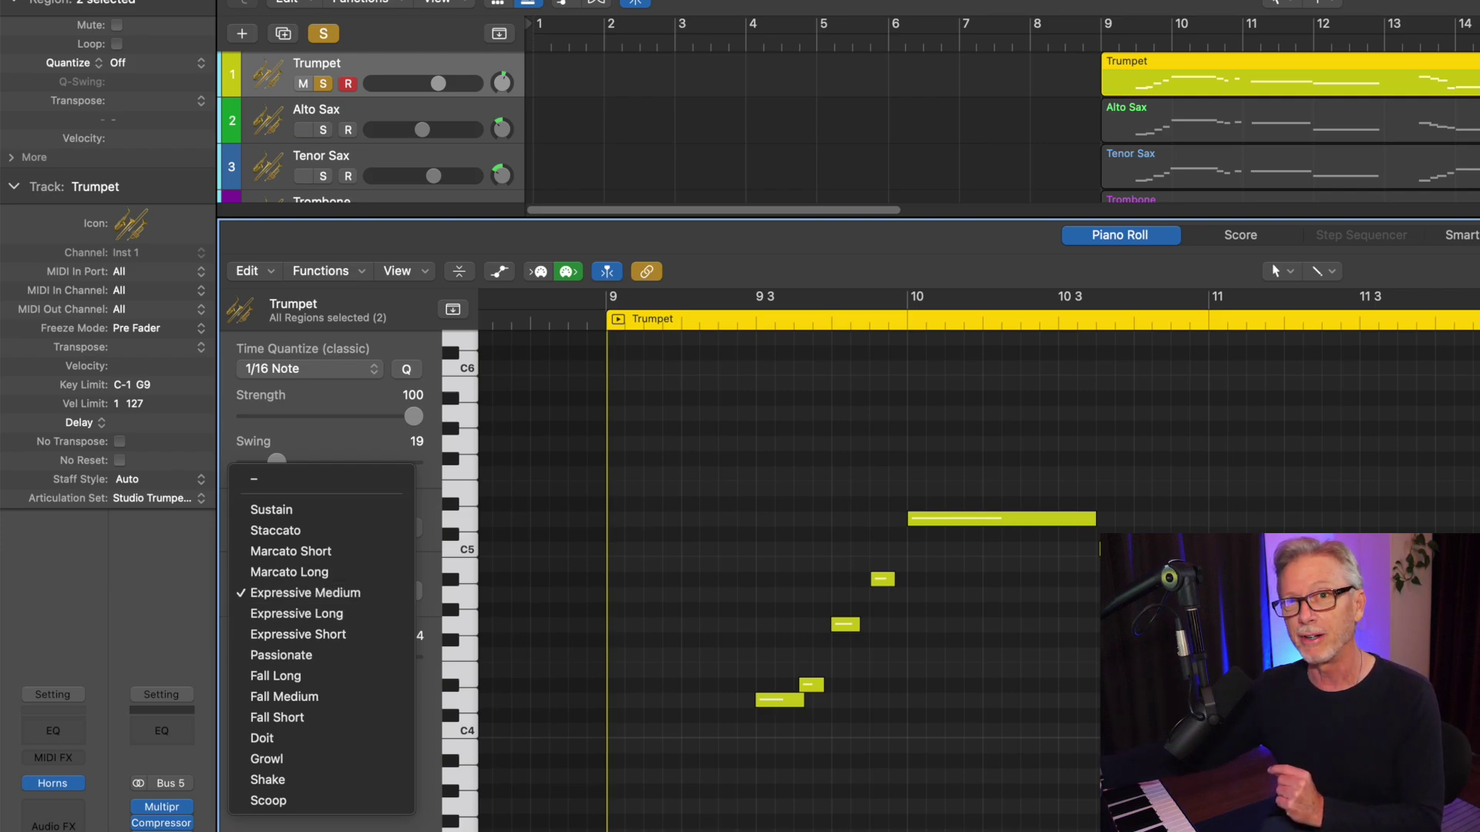
left_click(753, 780)
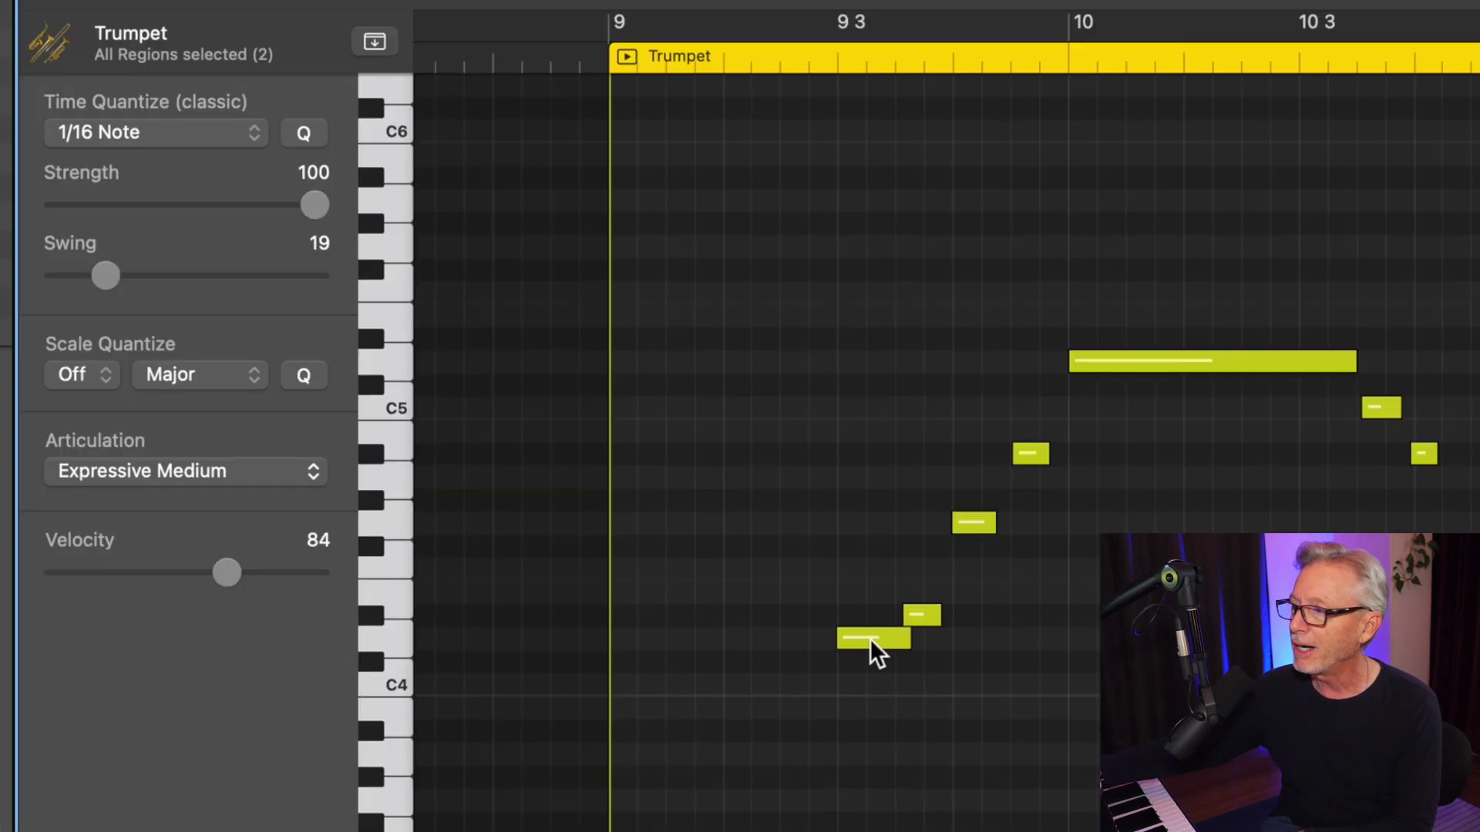
left_click(770, 701)
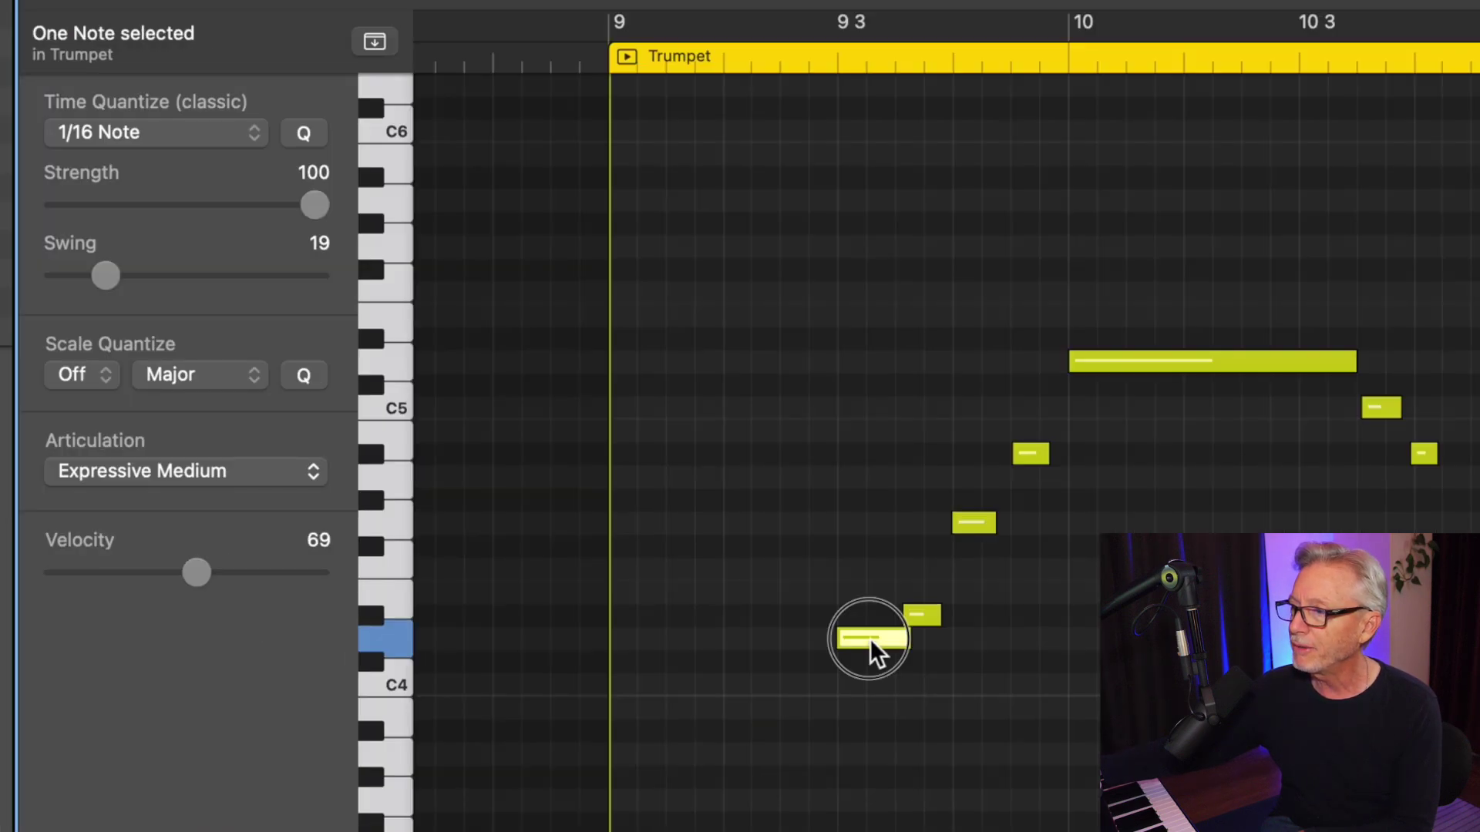
left_click(926, 616)
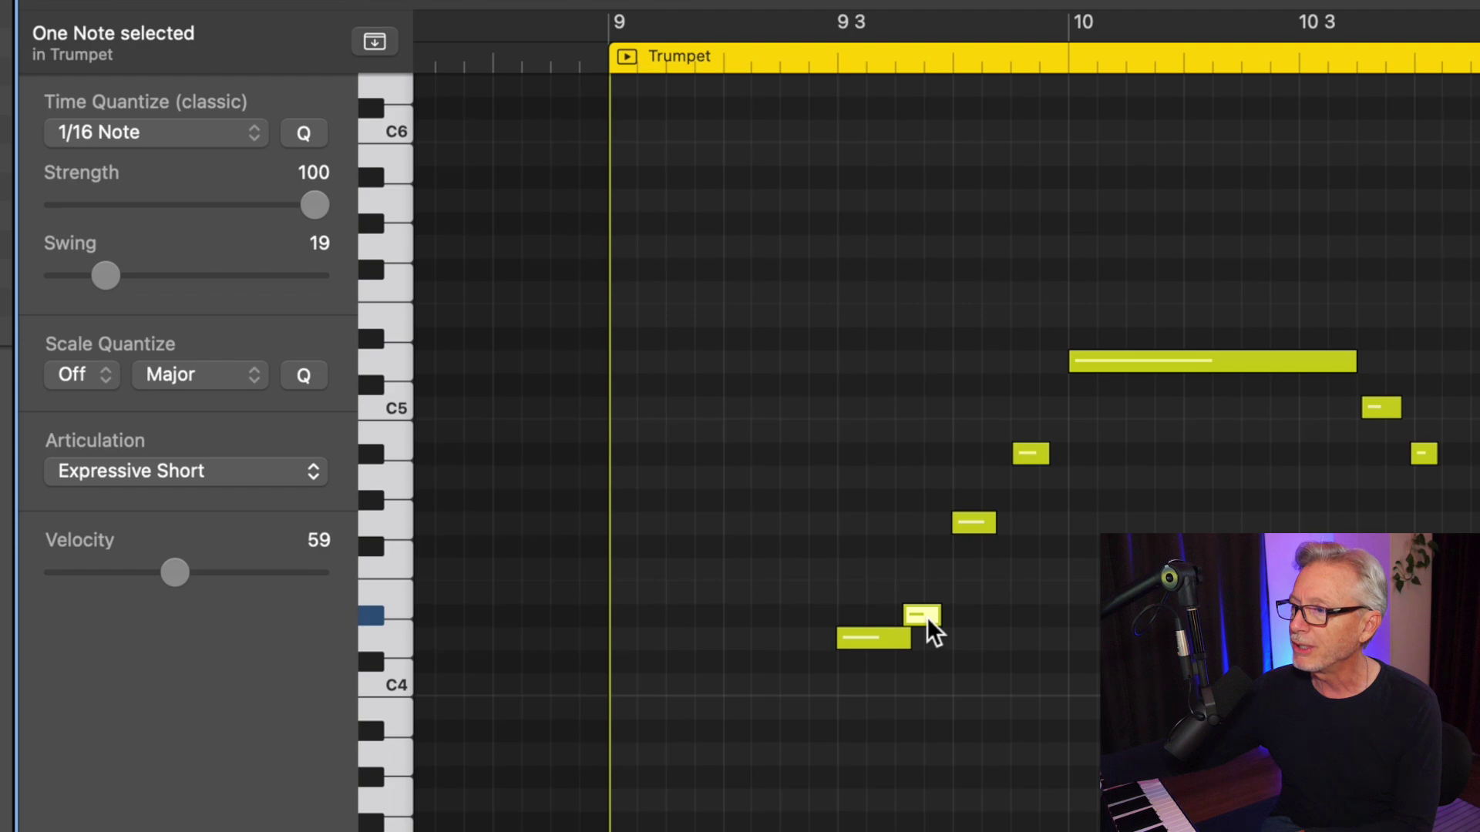
left_click(977, 523)
left_click(1031, 454)
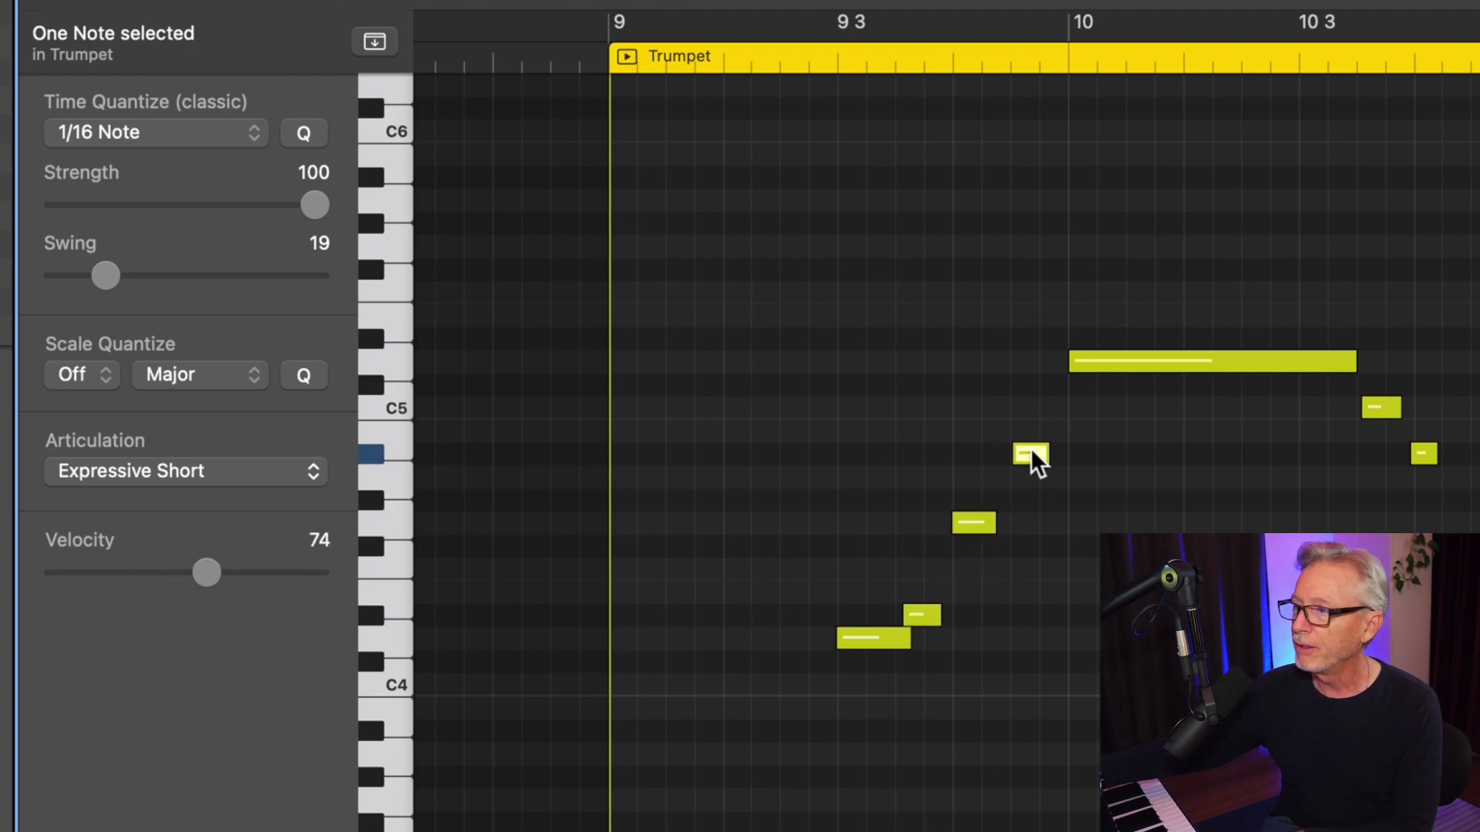
left_click(1179, 362)
left_click(1378, 408)
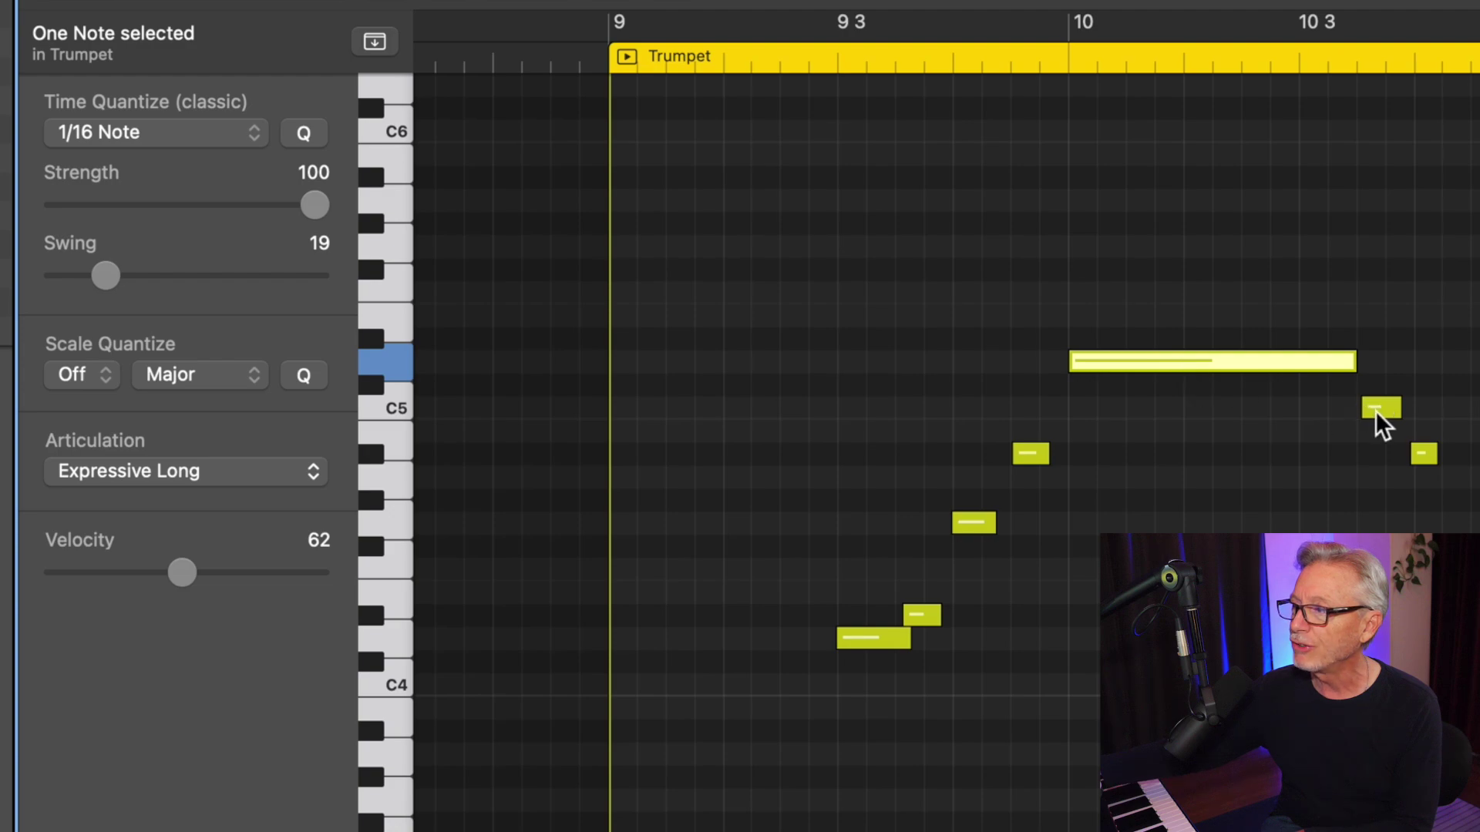
left_click(1429, 450)
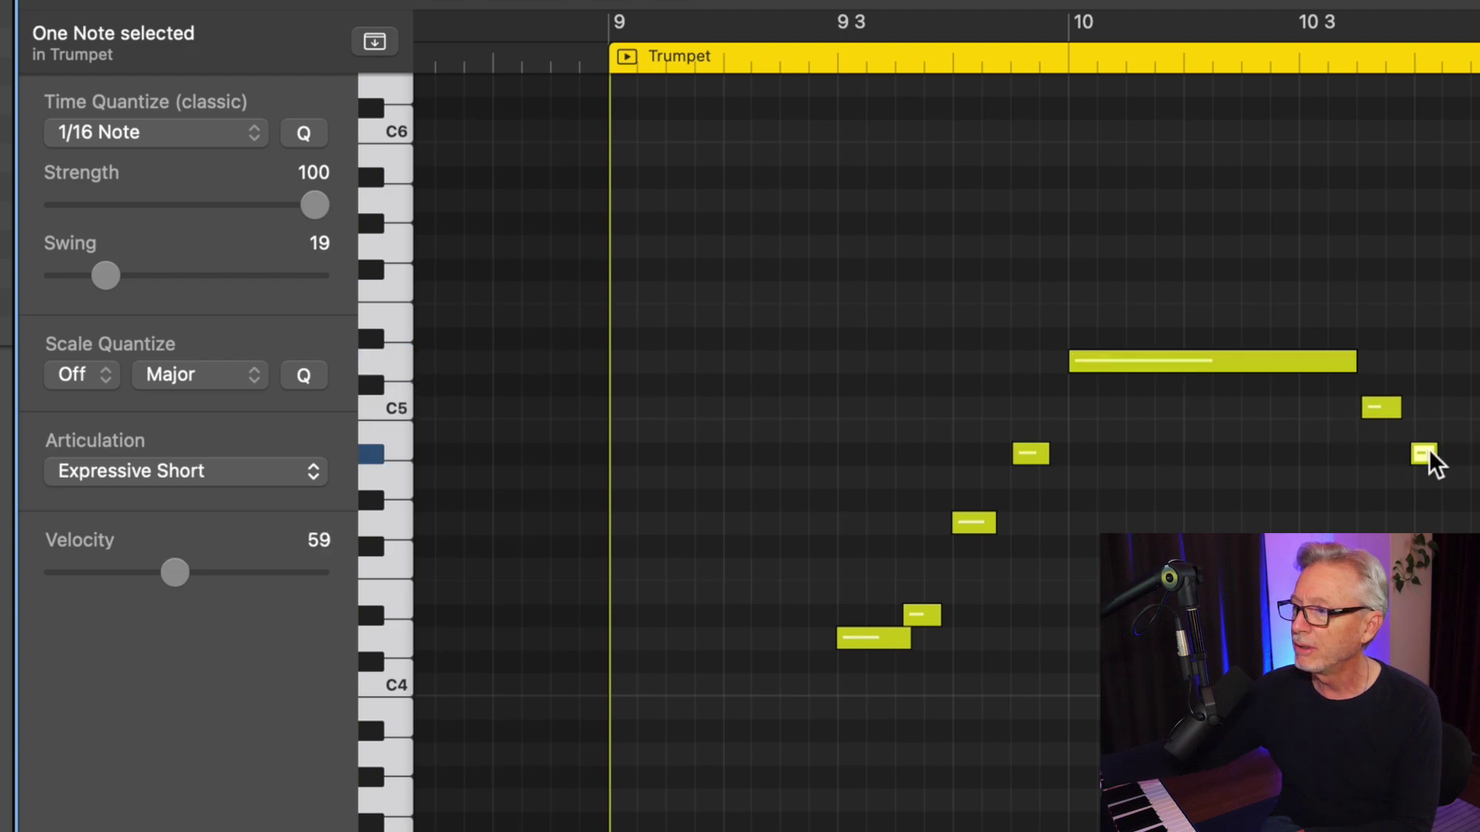
key("Right")
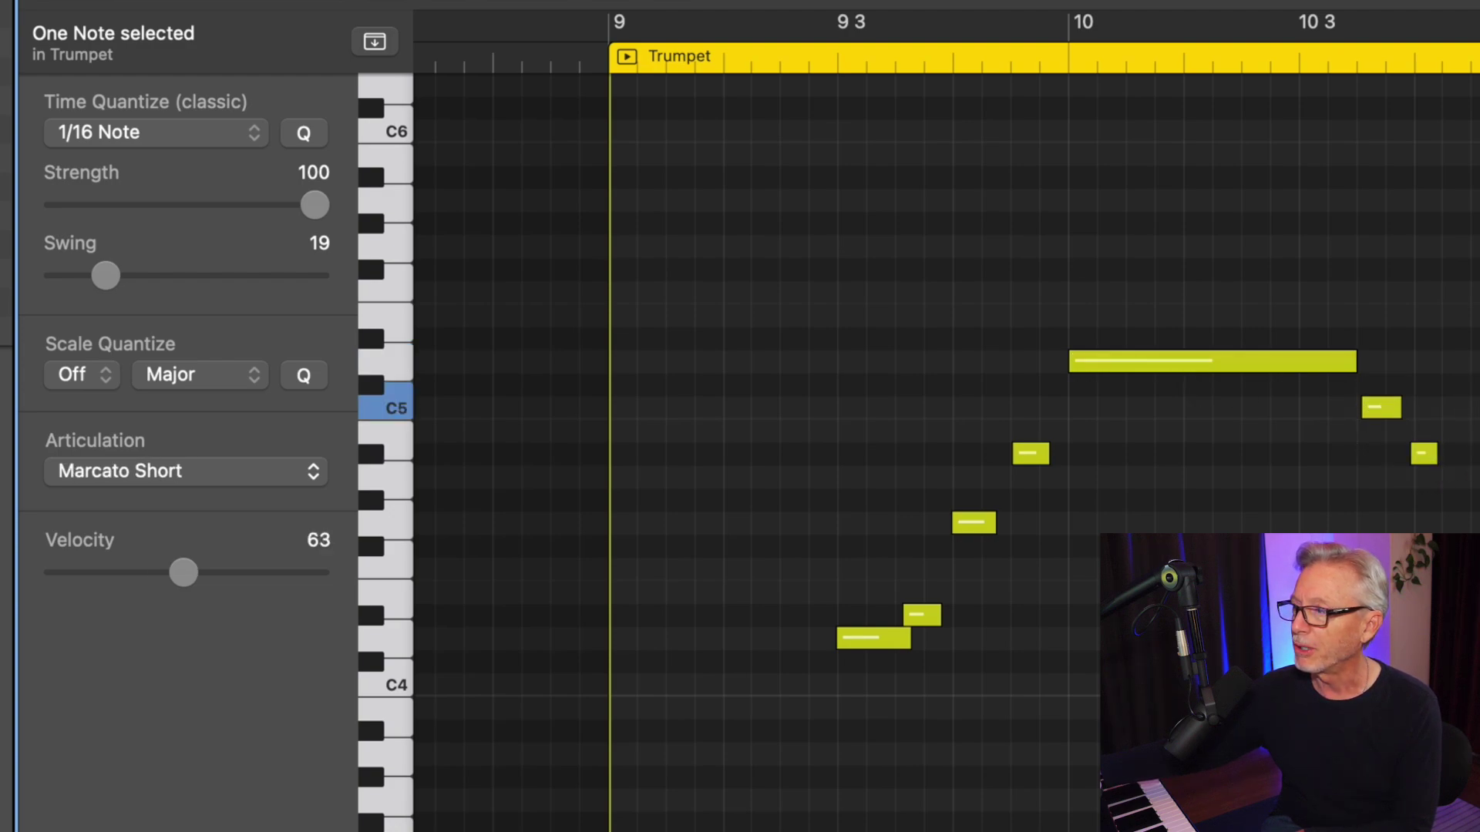
key("Right")
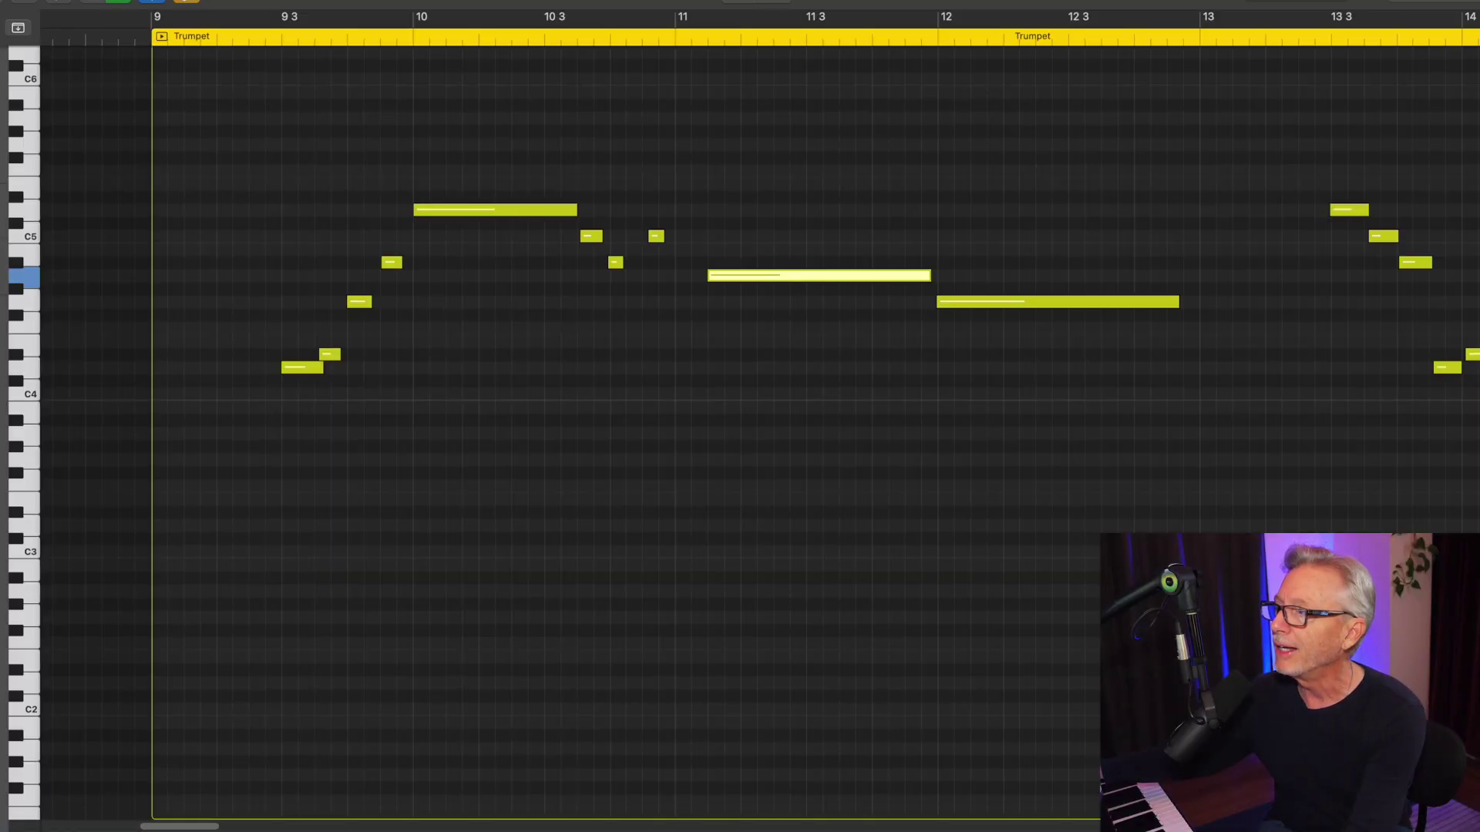
Undo the last edit and play the horn parts from just after bar 9
key("super+z")
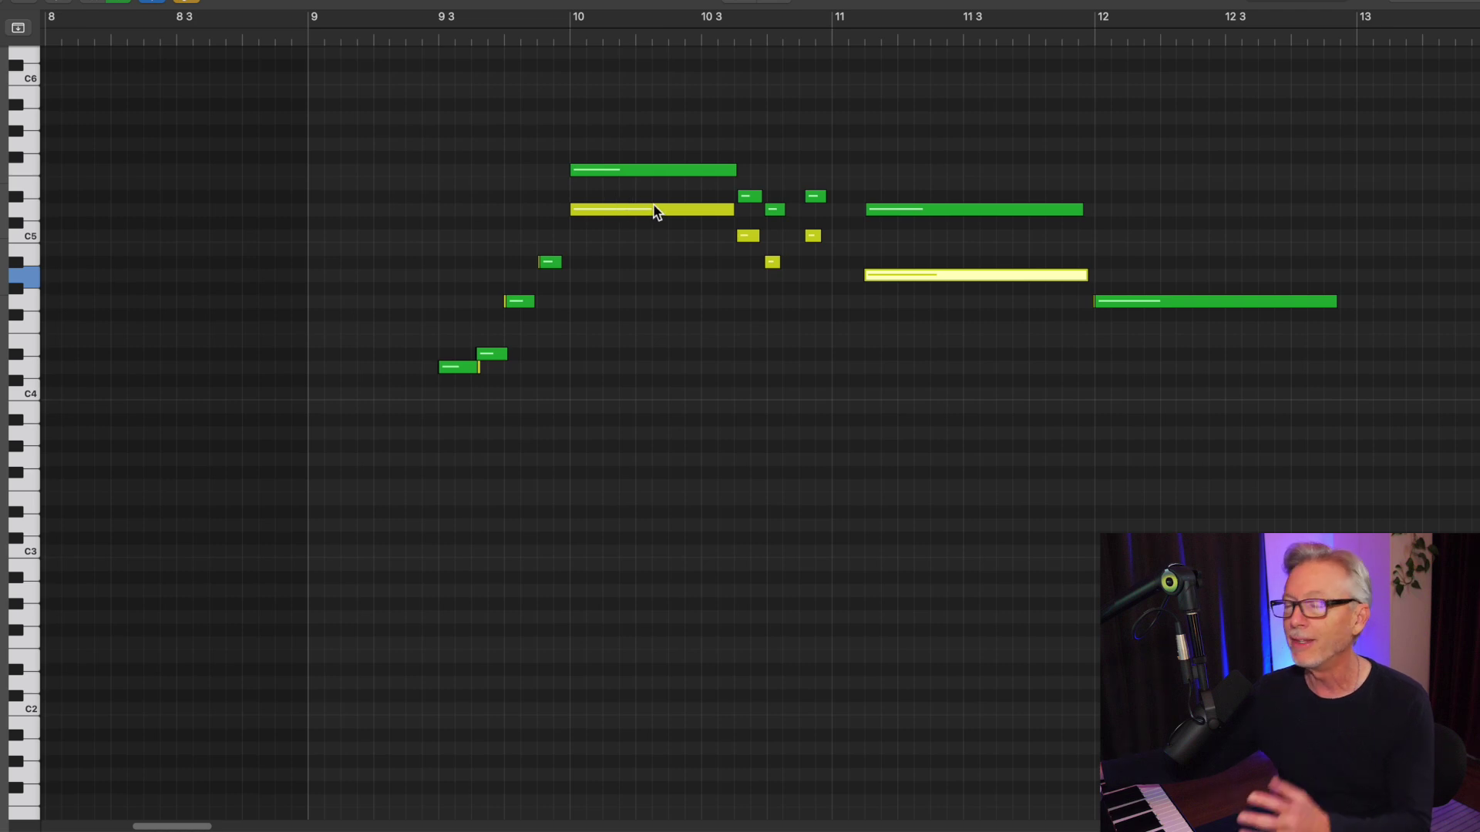
mouse_move(654, 208)
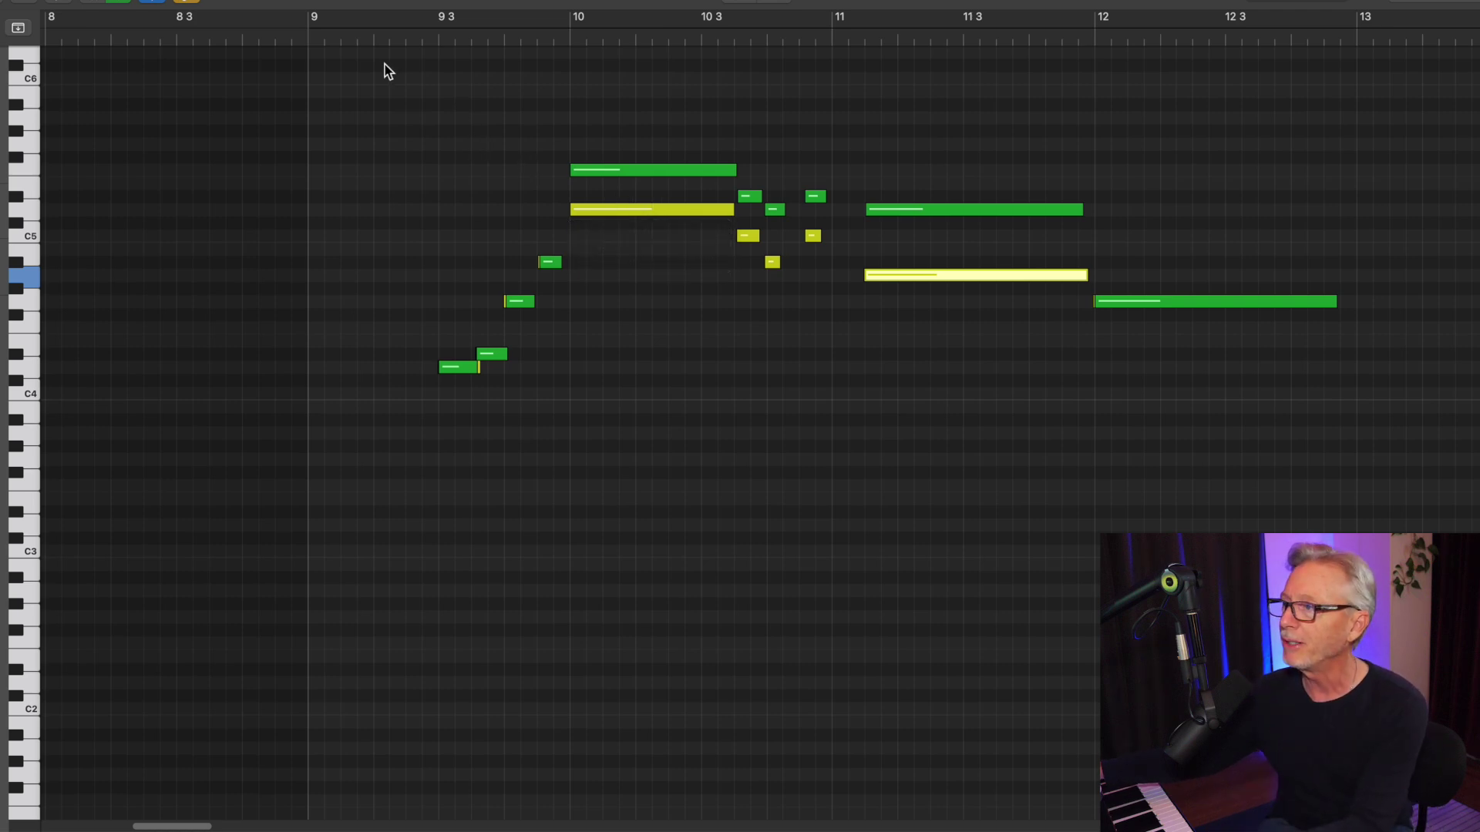
left_click(371, 44)
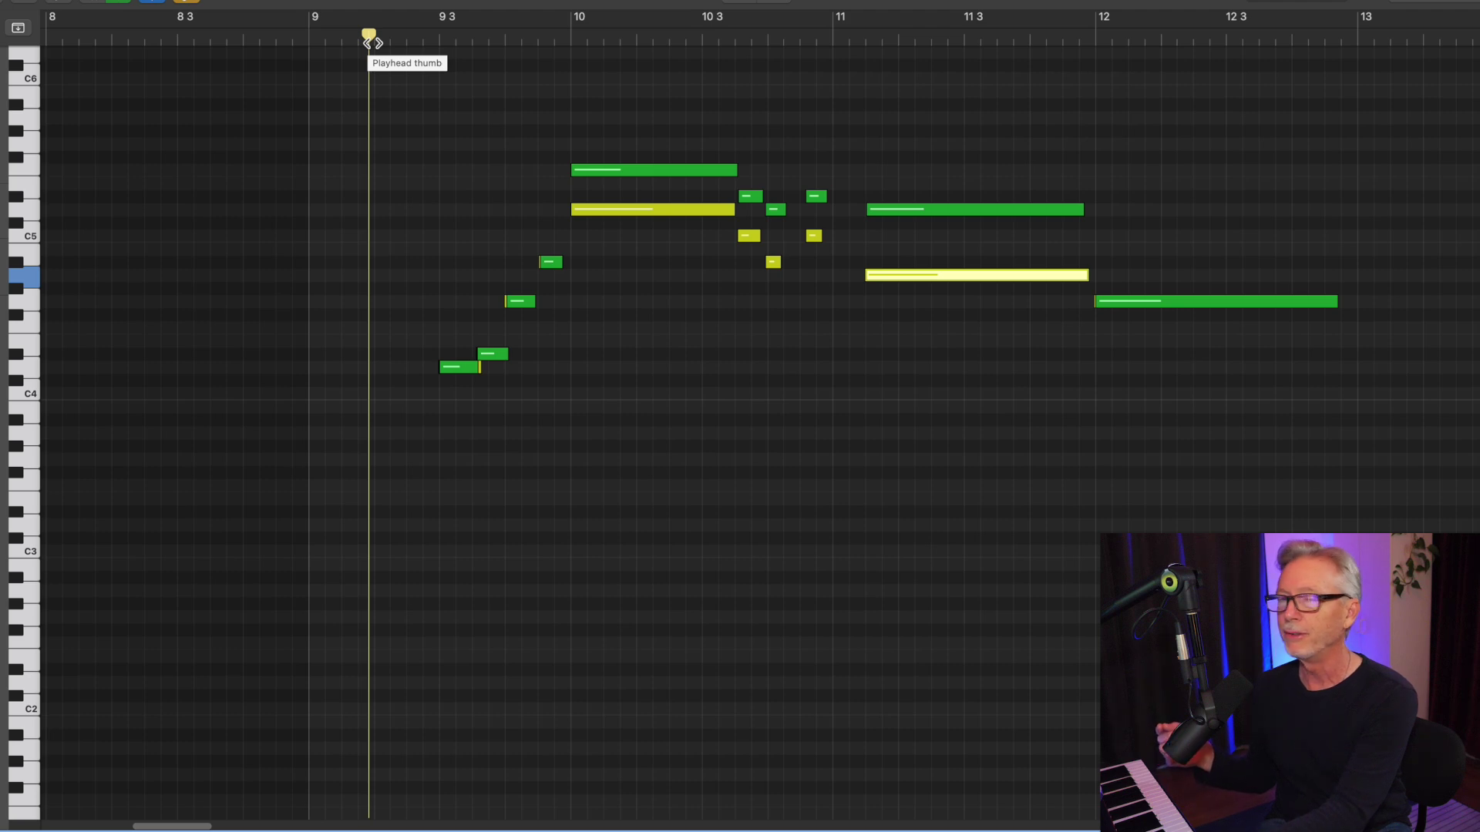
key("space")
Follow the playback across the bars, then restart listening from bar 16 beat 3
scroll(373, 43, "left", 2)
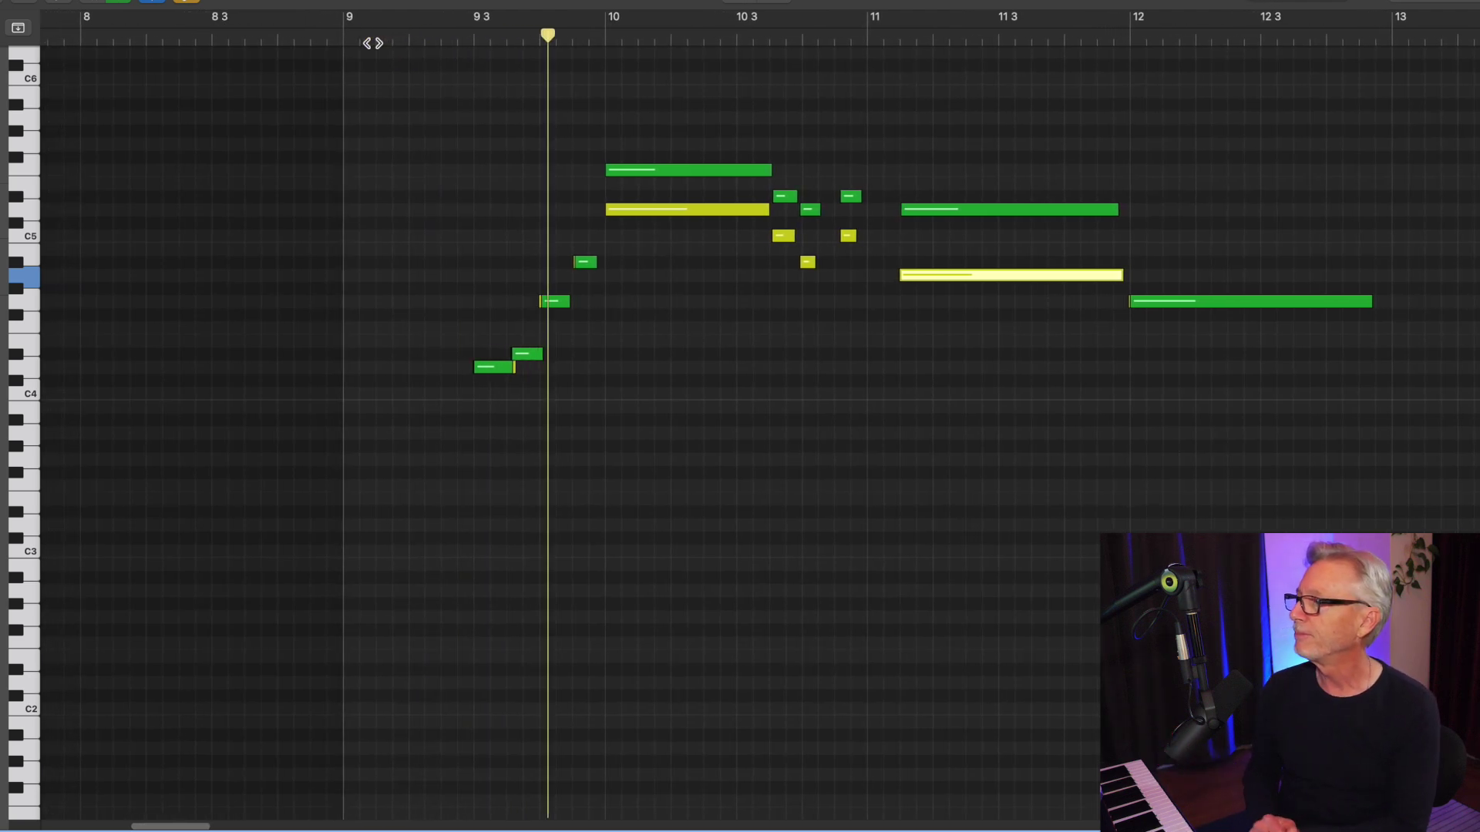
scroll(373, 42, "left", 3)
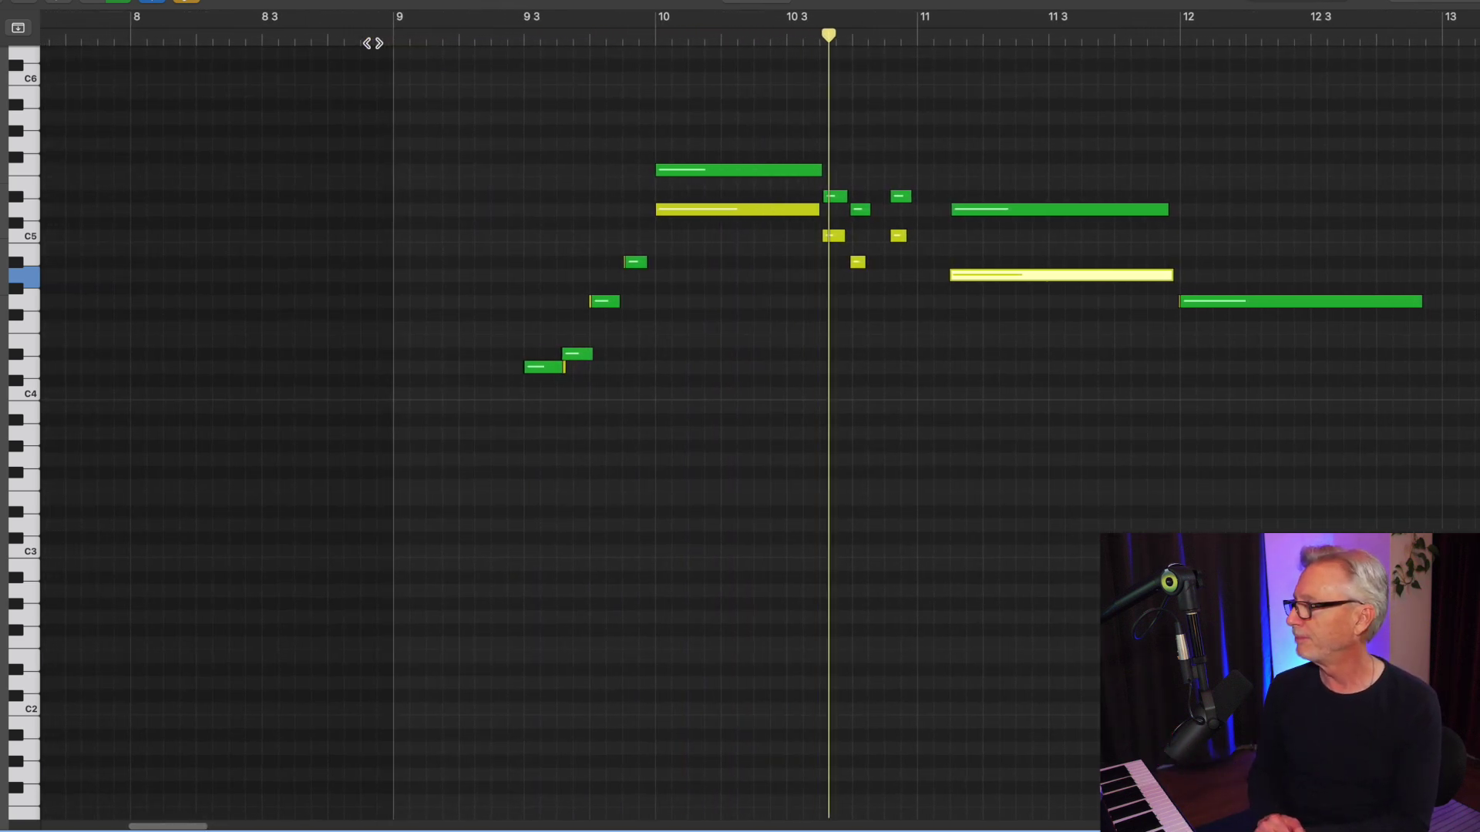
scroll(373, 43, "right", 2)
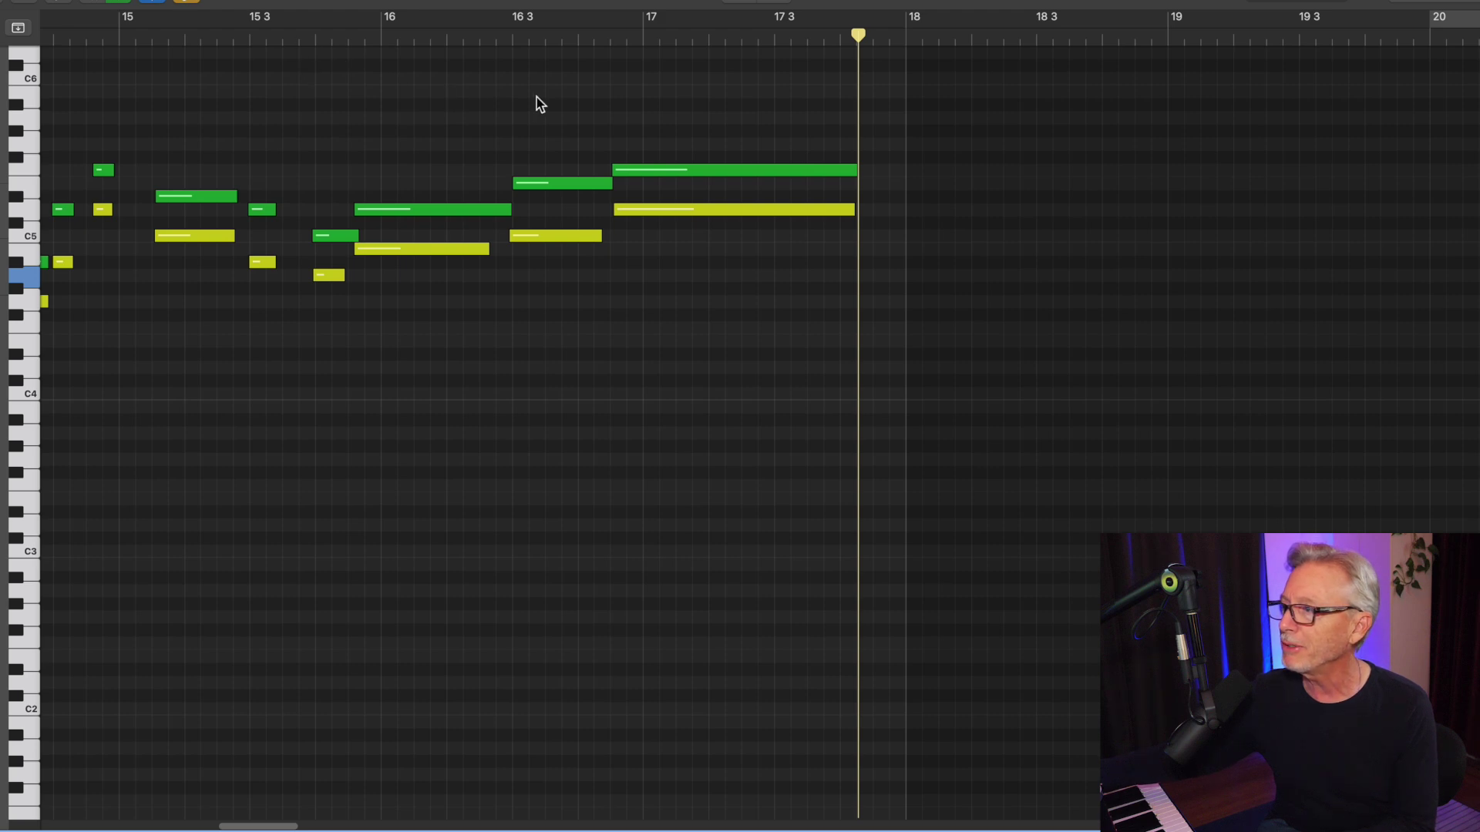
left_click(520, 40)
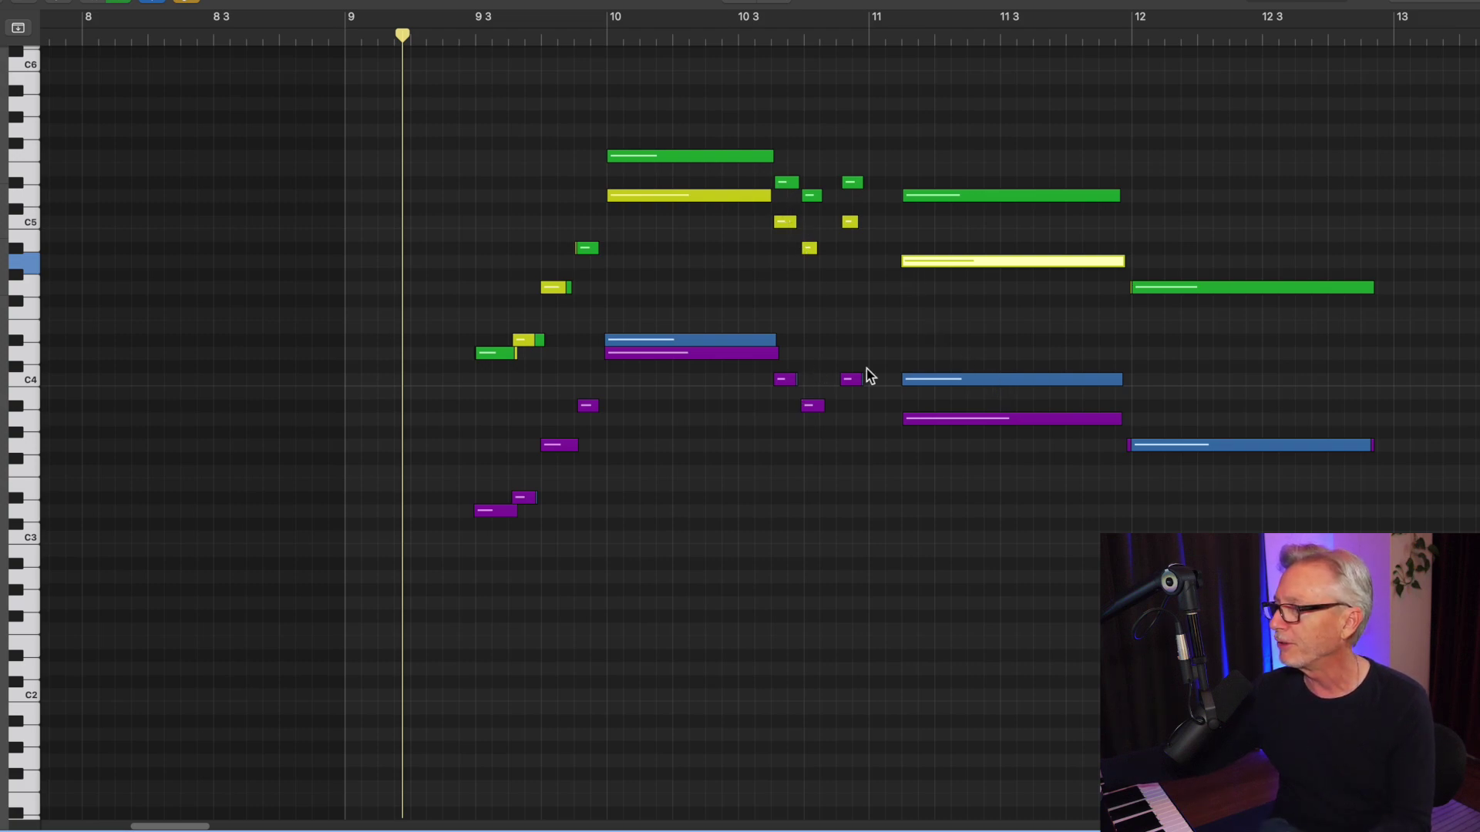
scroll(732, 368, "right", 3)
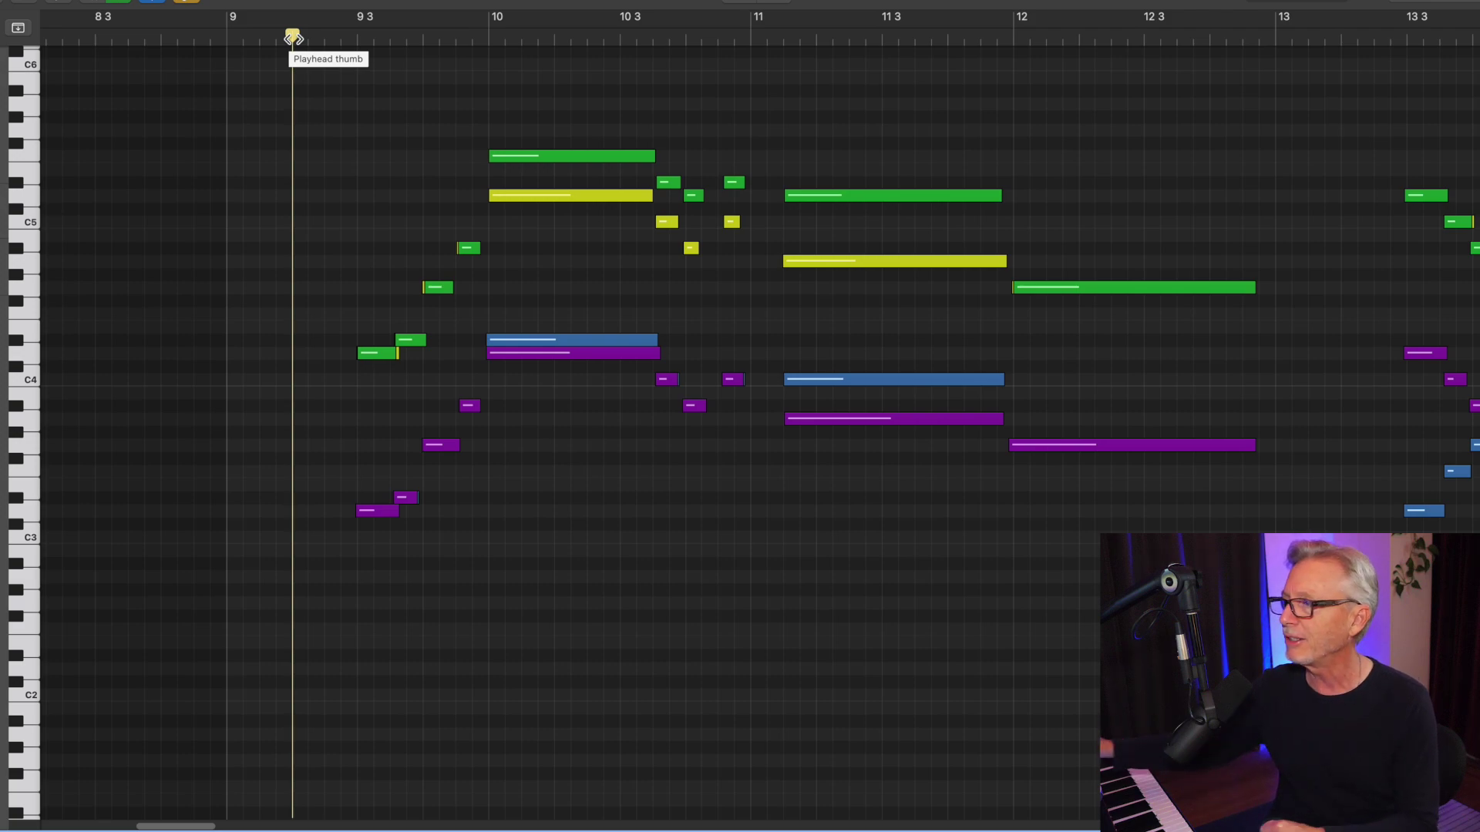
mouse_move(561, 341)
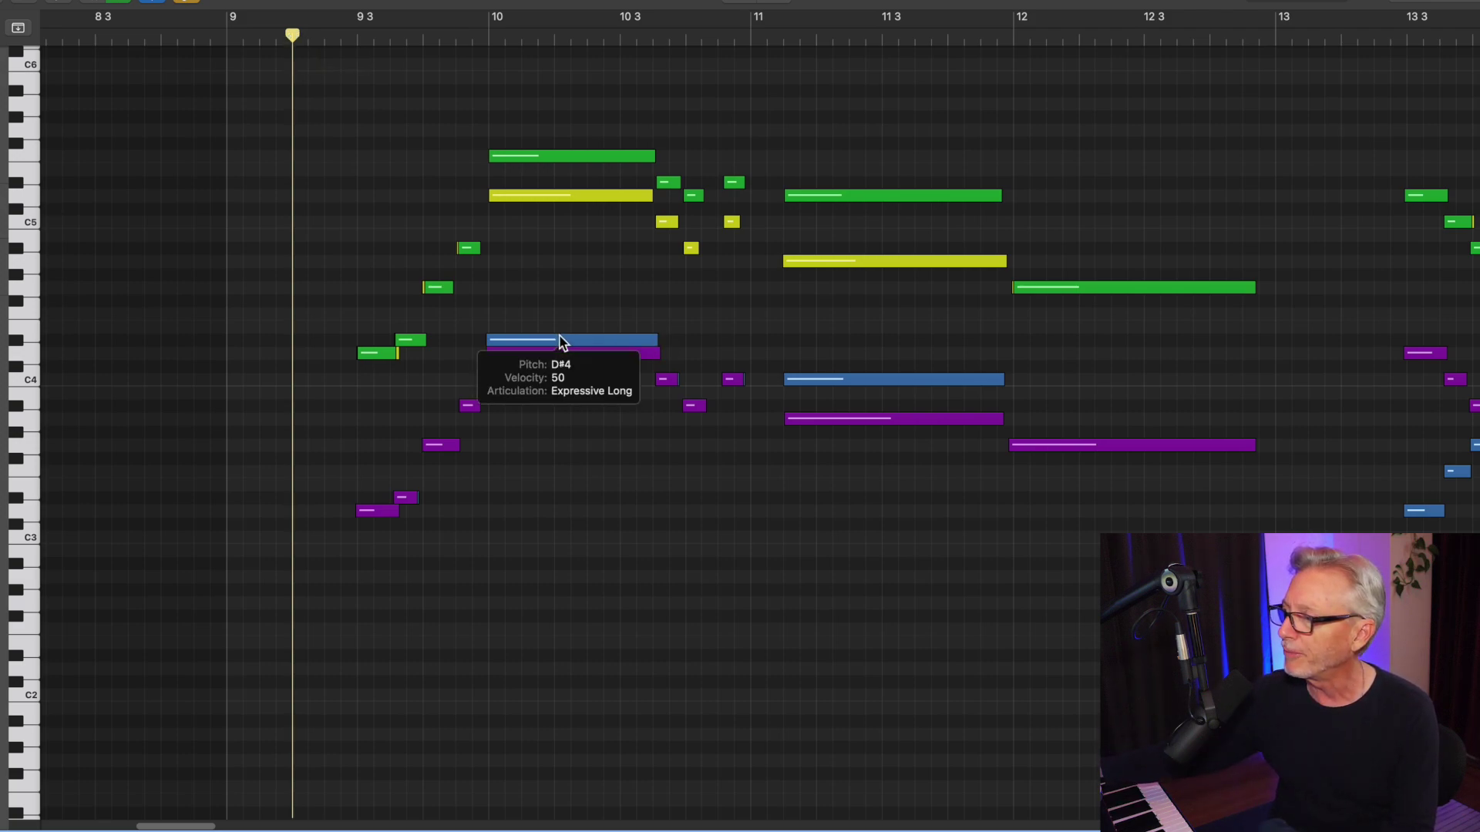
left_click_drag(551, 317, 555, 380)
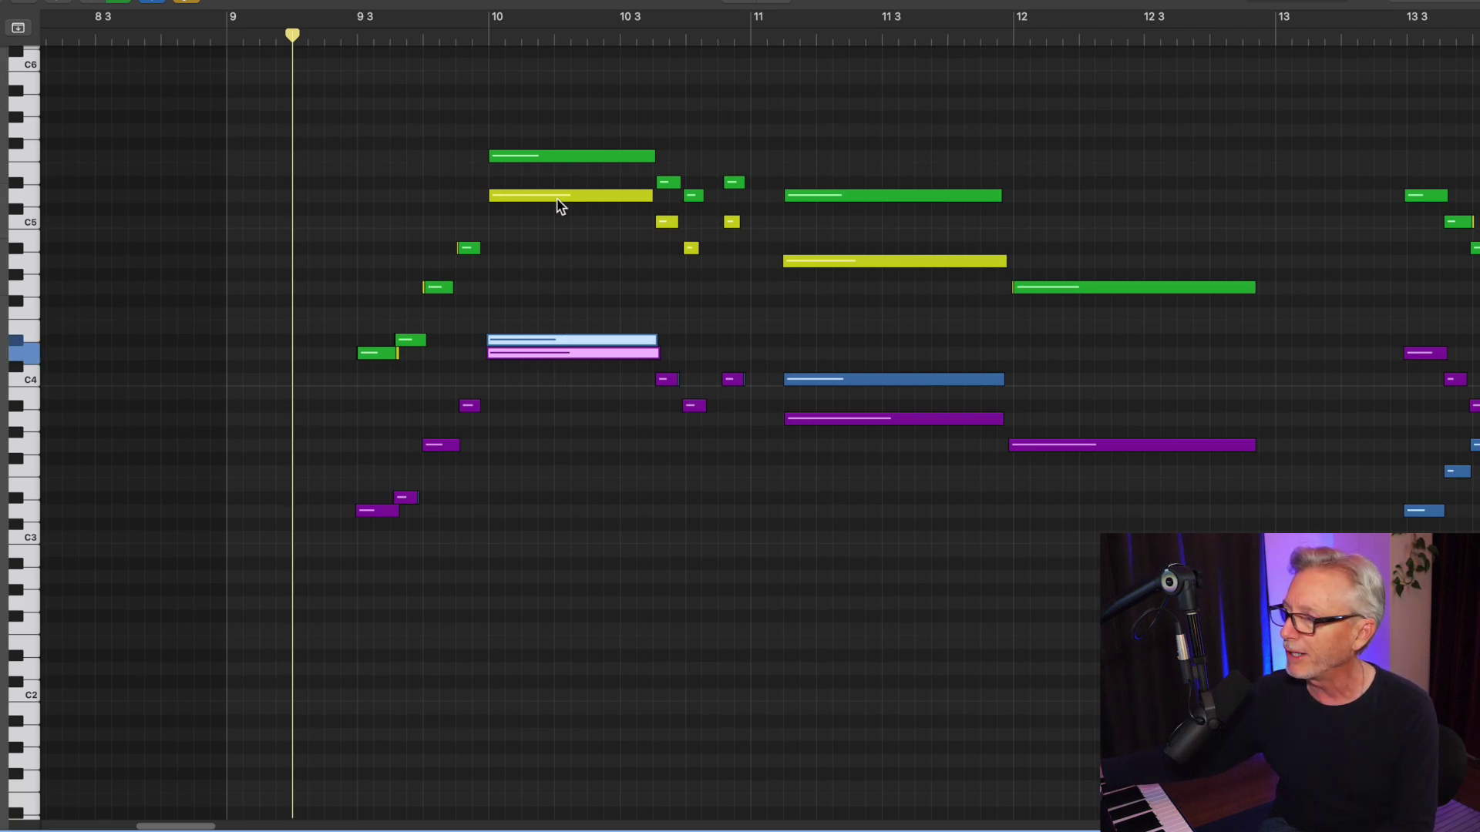
left_click(548, 244)
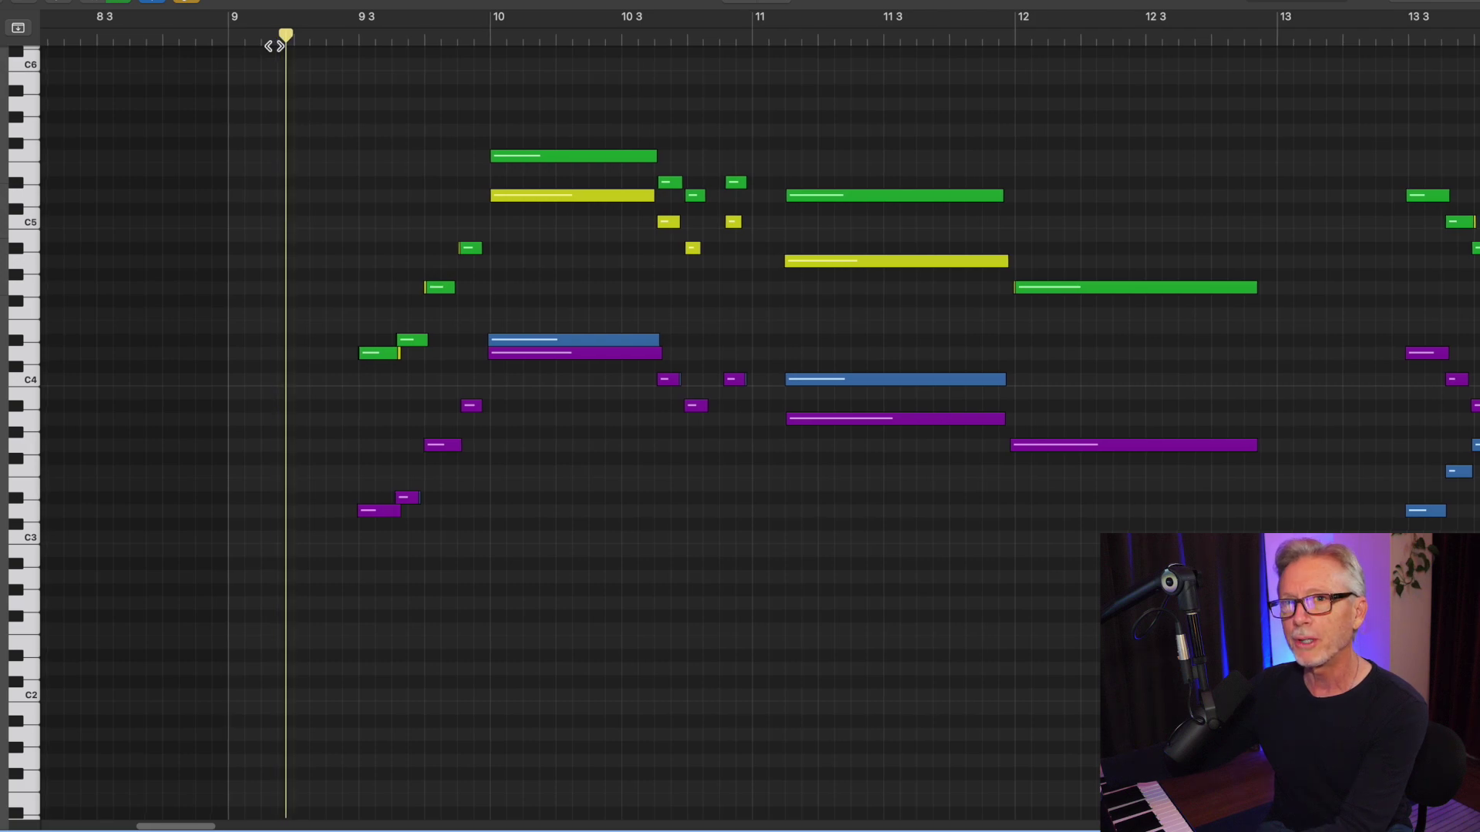
scroll(274, 46, "left", 2)
Scroll the score left to bar 9, where each horn part opens with a half rest
scroll(273, 46, "left", 3)
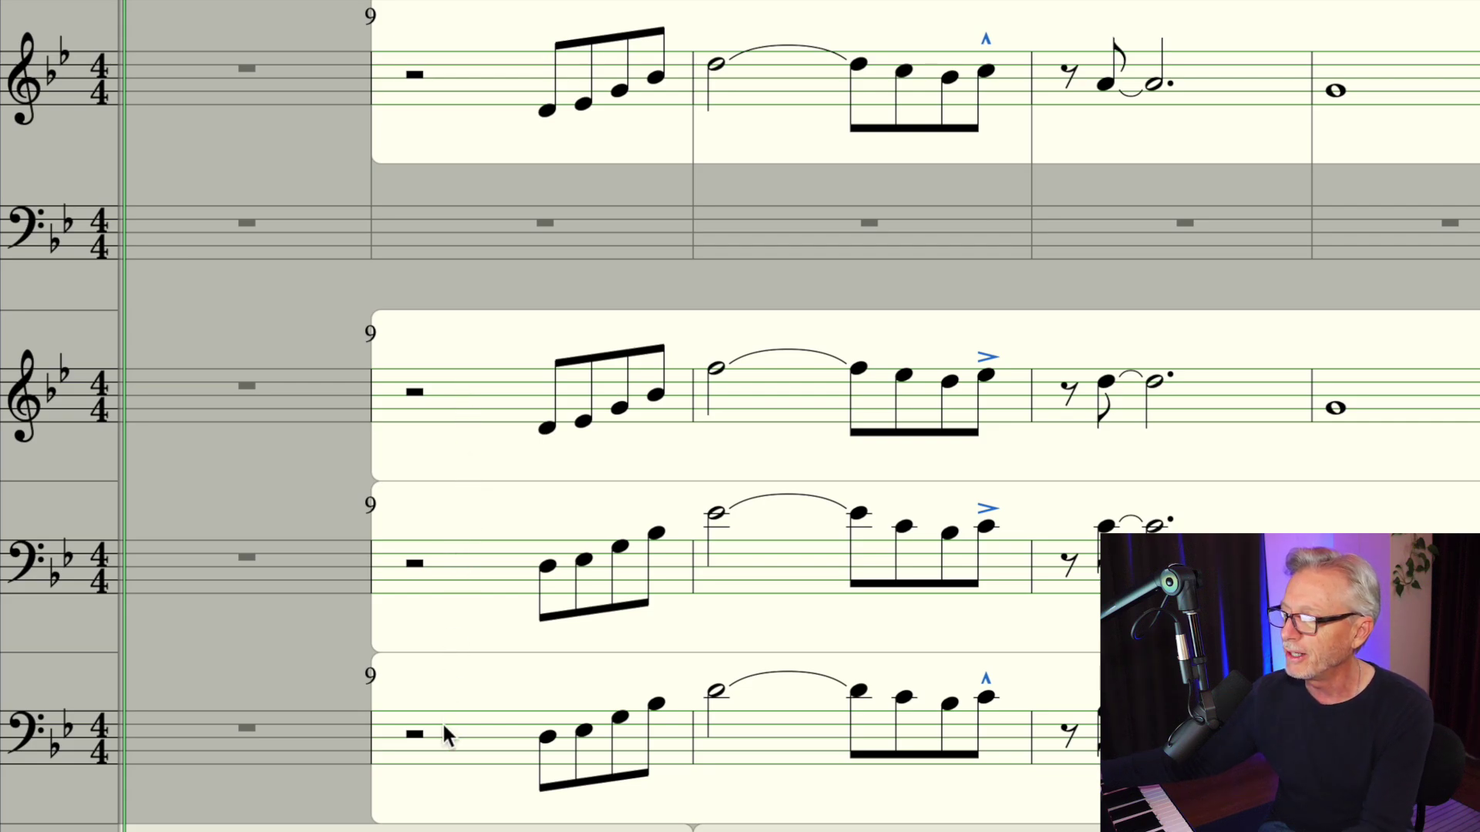
key("space")
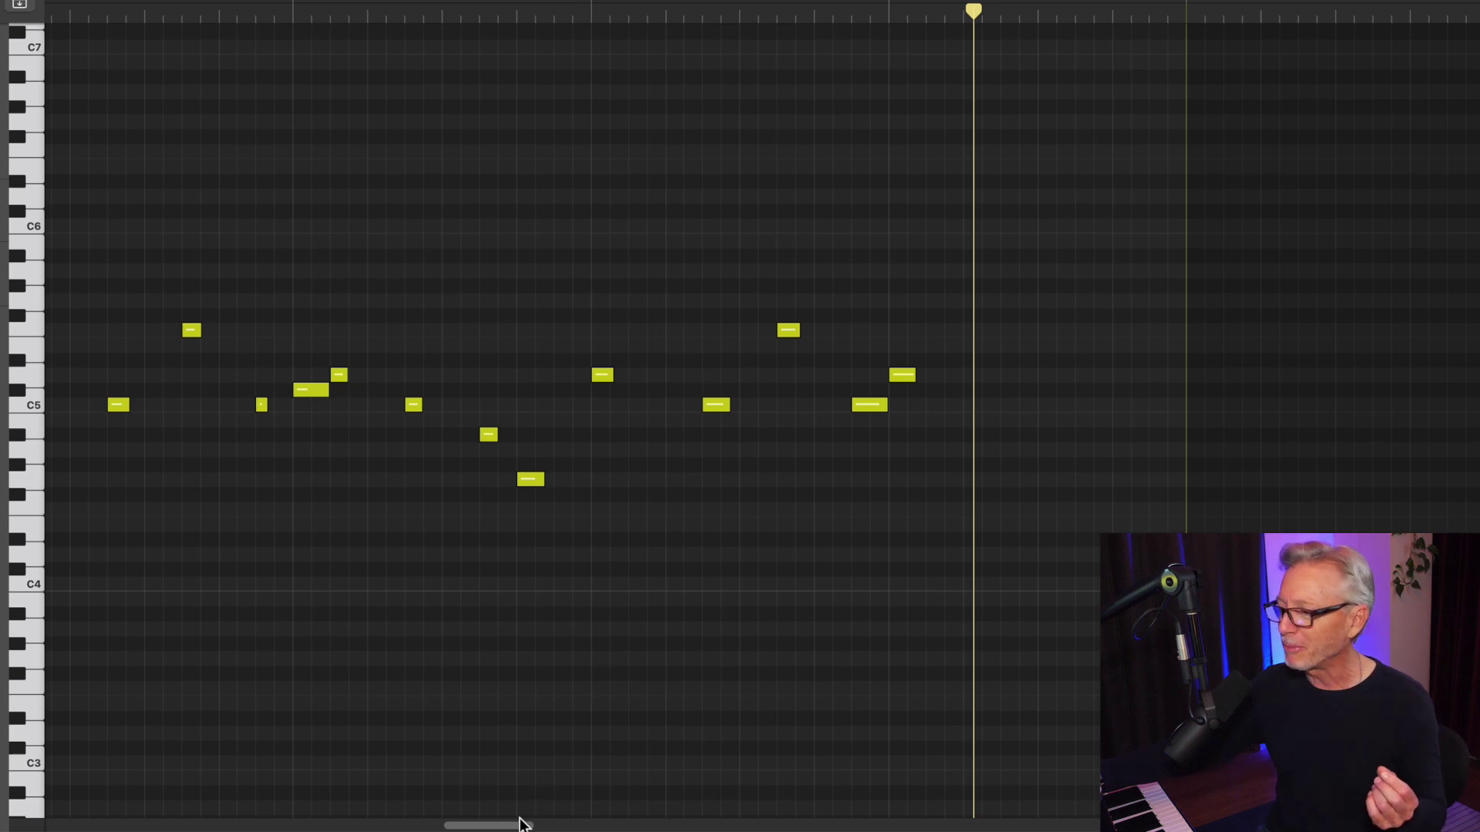
left_click_drag(521, 827, 434, 818)
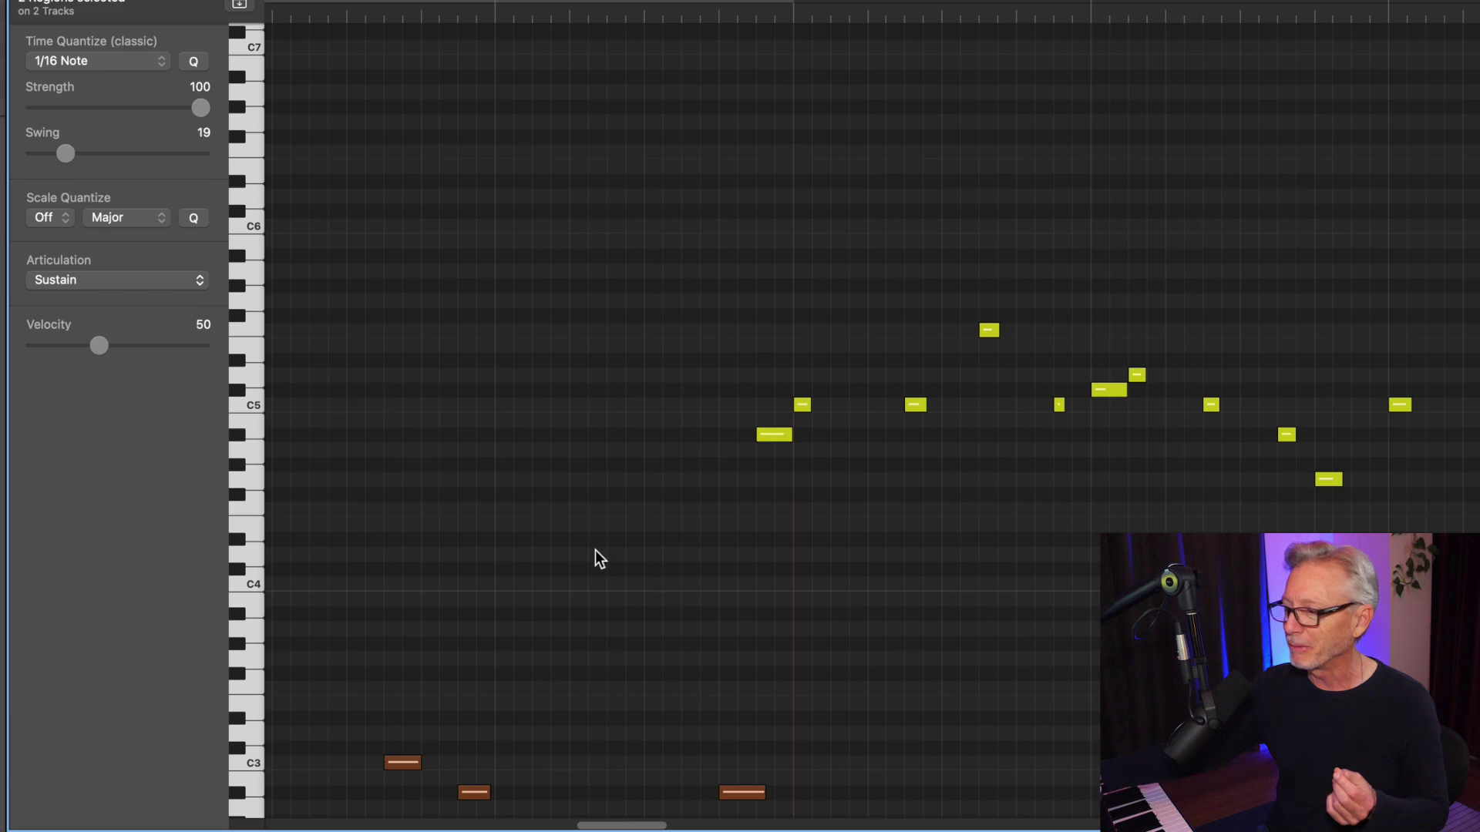
left_click_drag(611, 824, 628, 825)
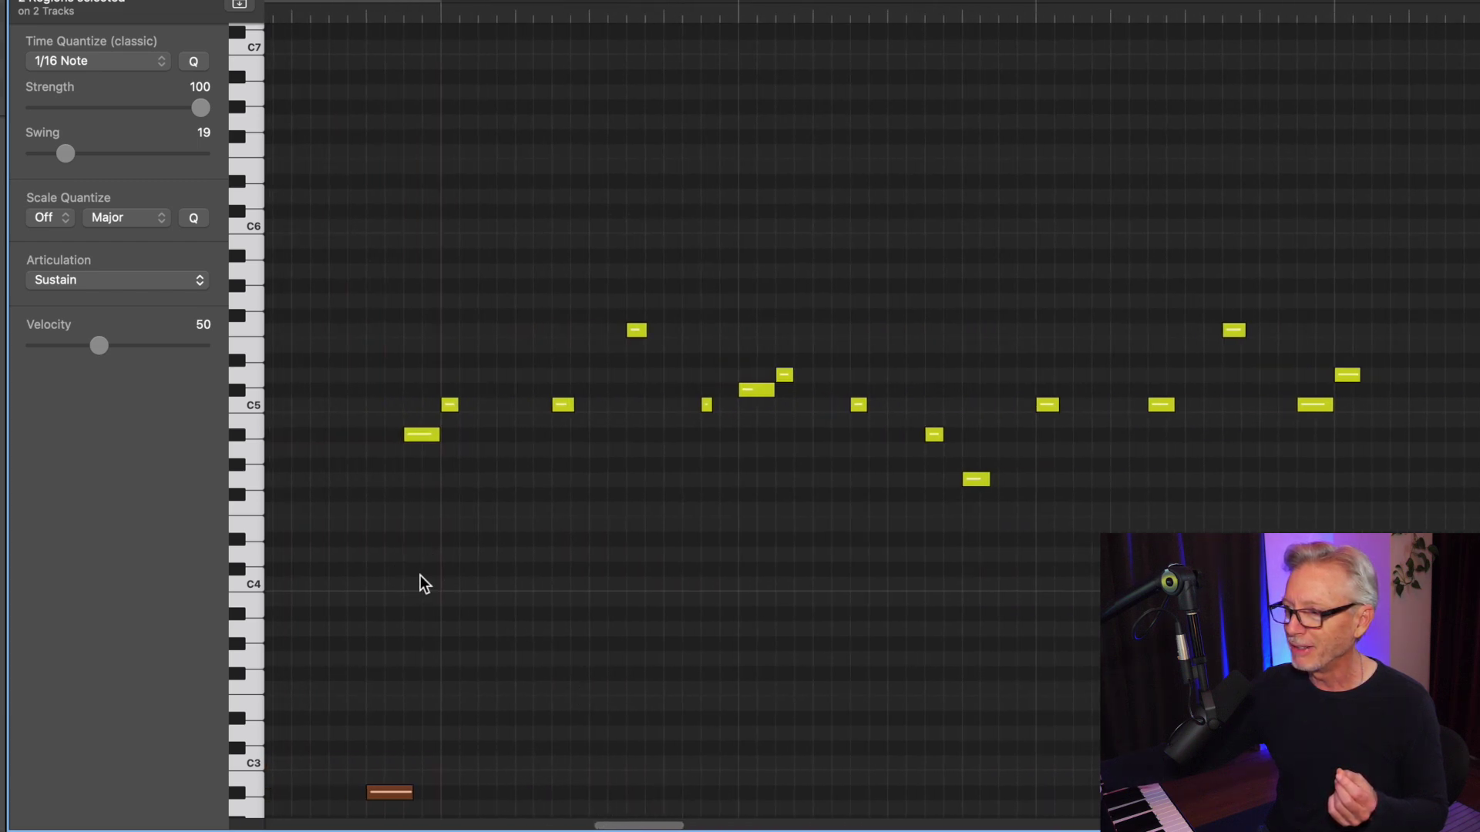
left_click(419, 435)
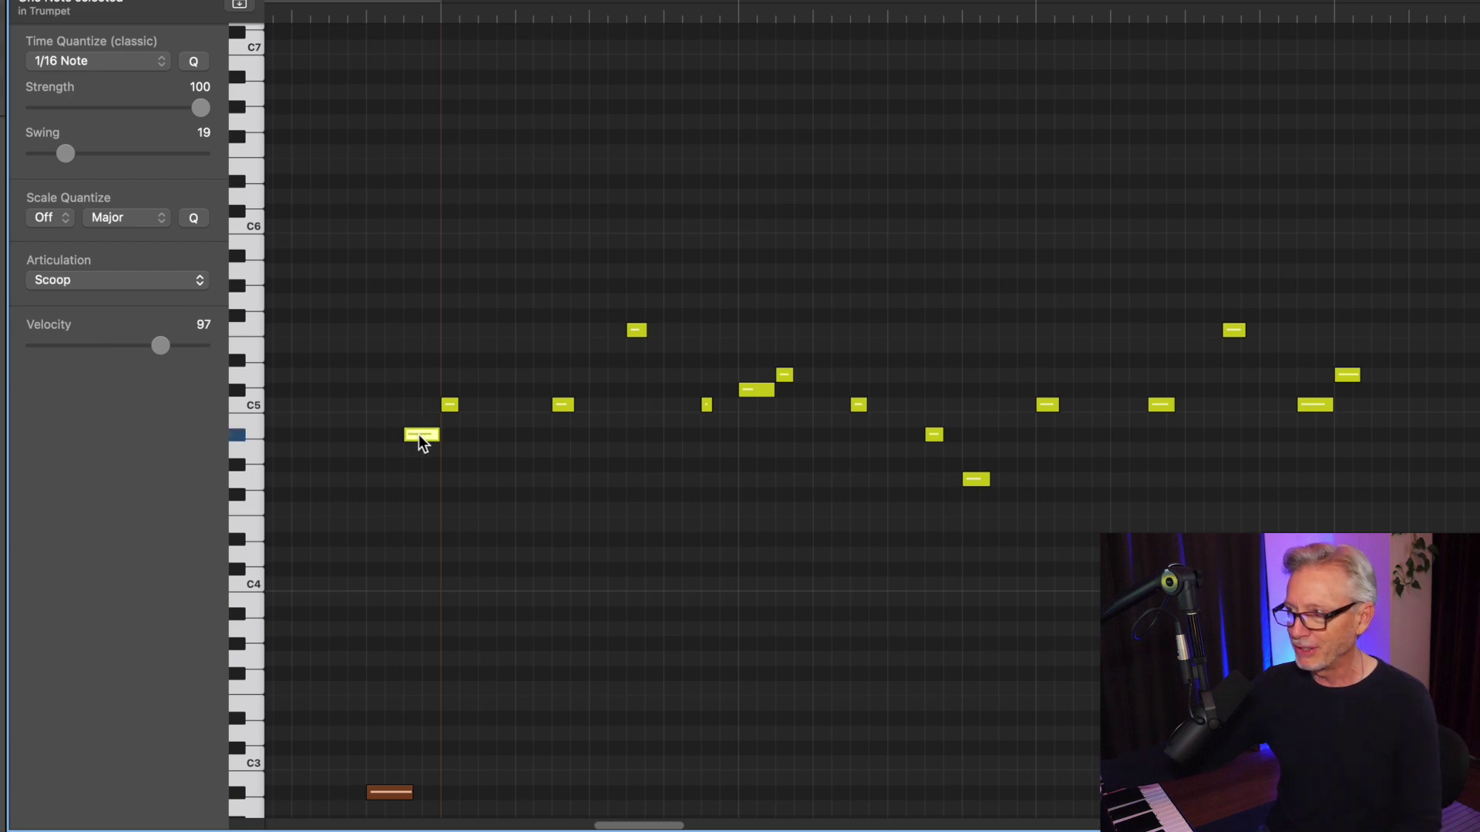
left_click(171, 279)
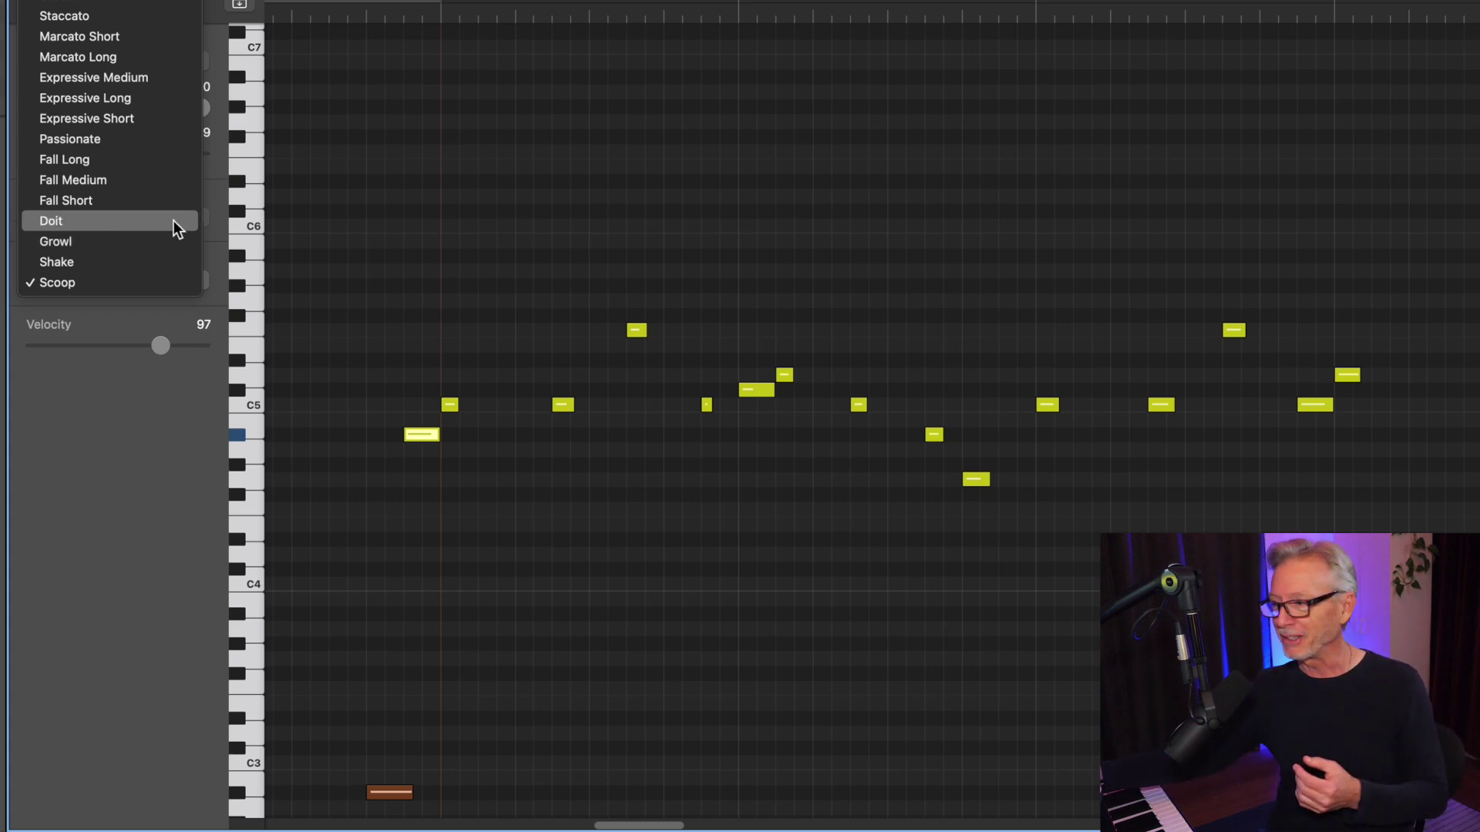
left_click(393, 209)
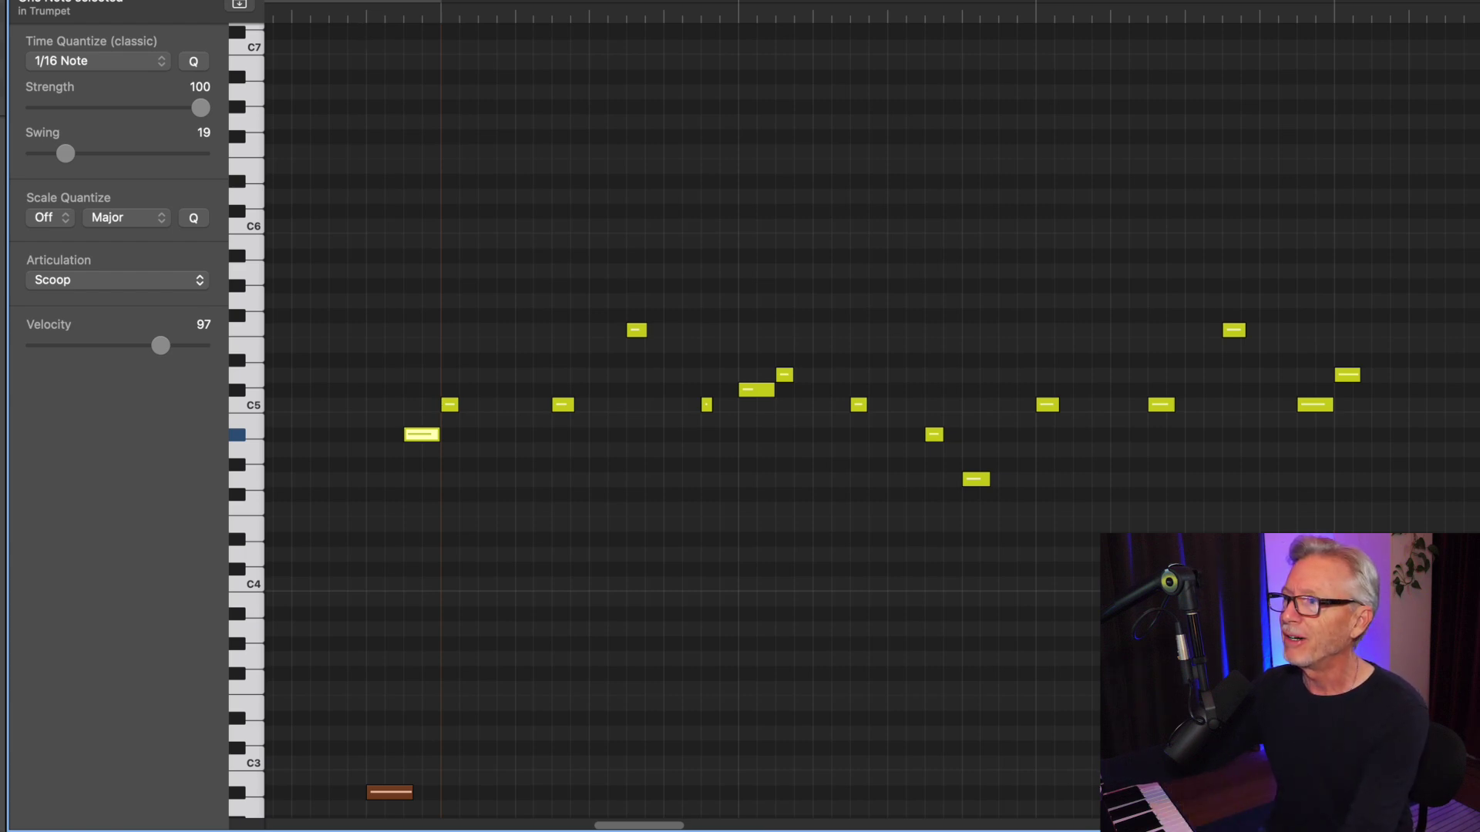
key("space")
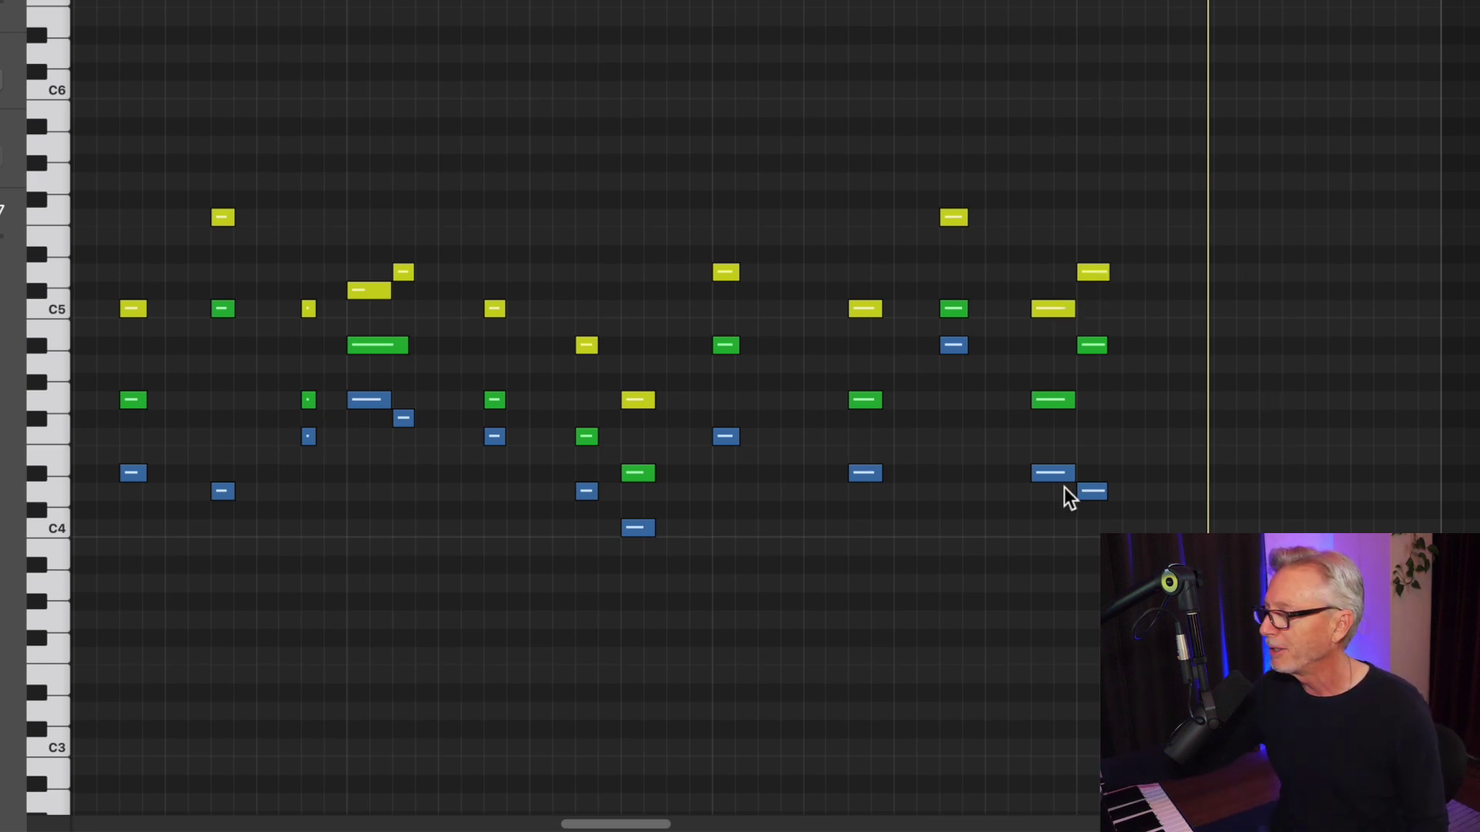
scroll(617, 805, "left", 15)
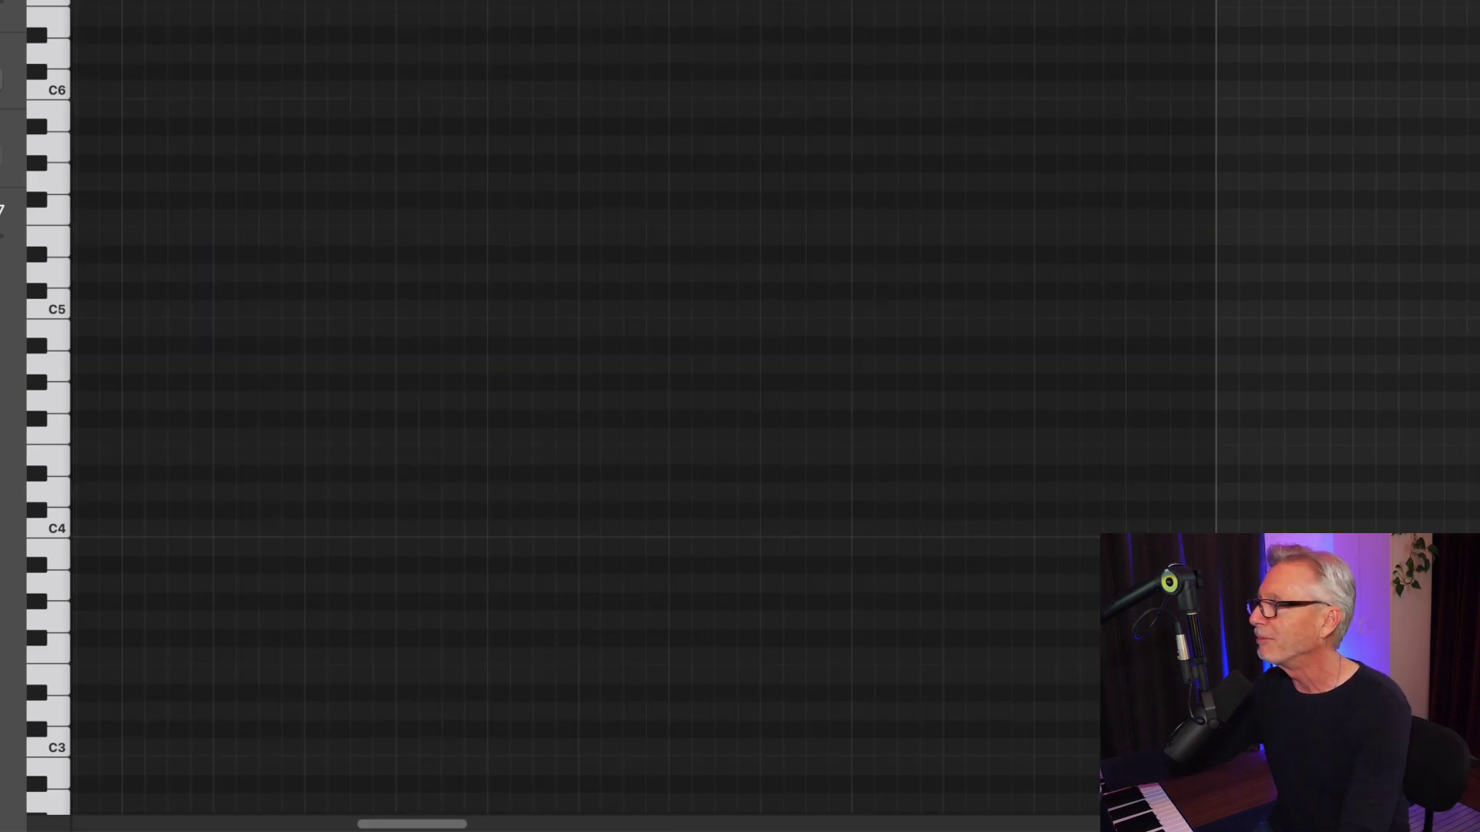
scroll(617, 385, "right", 5)
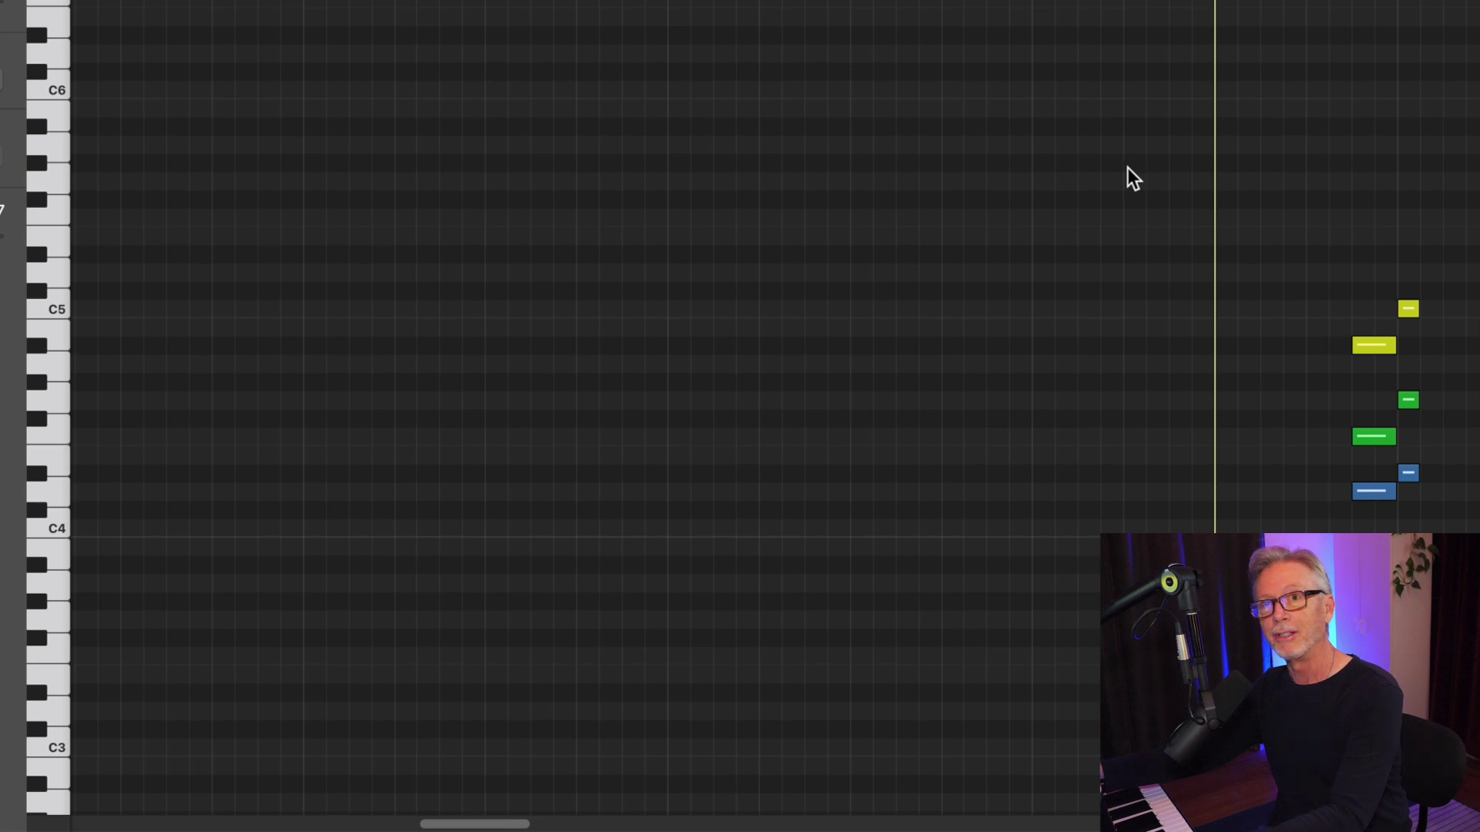
key("space")
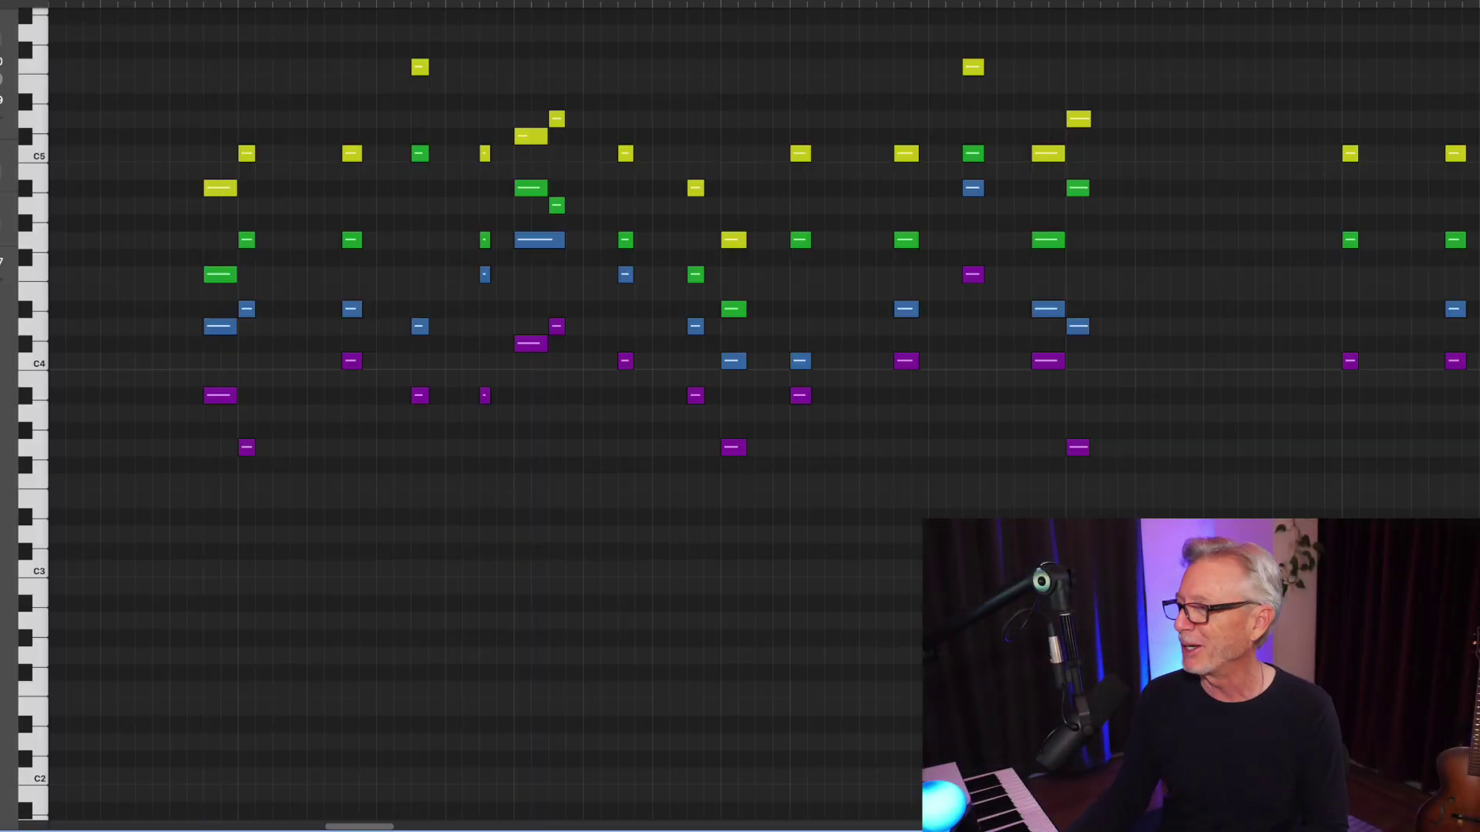
key("space")
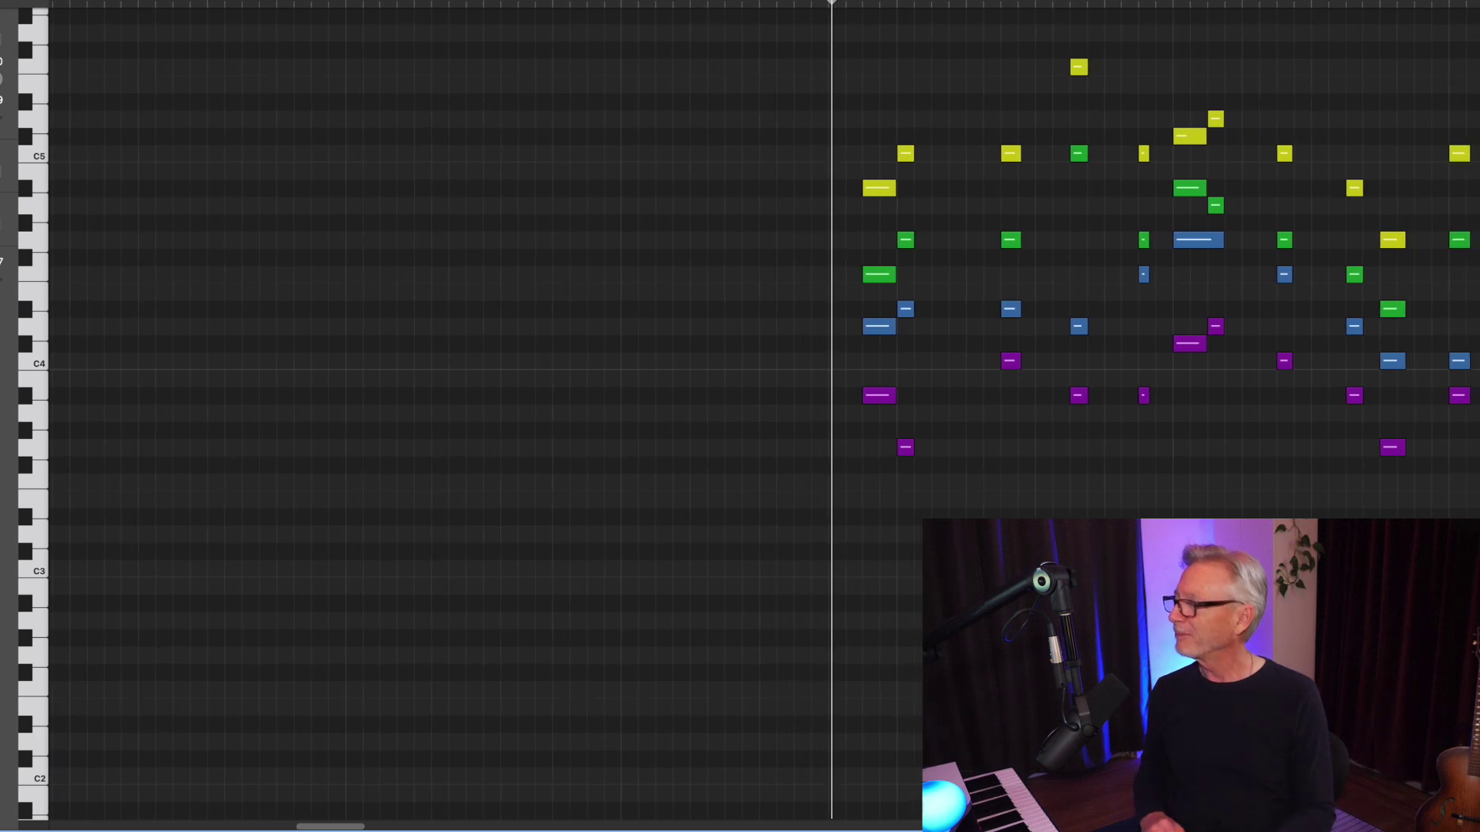